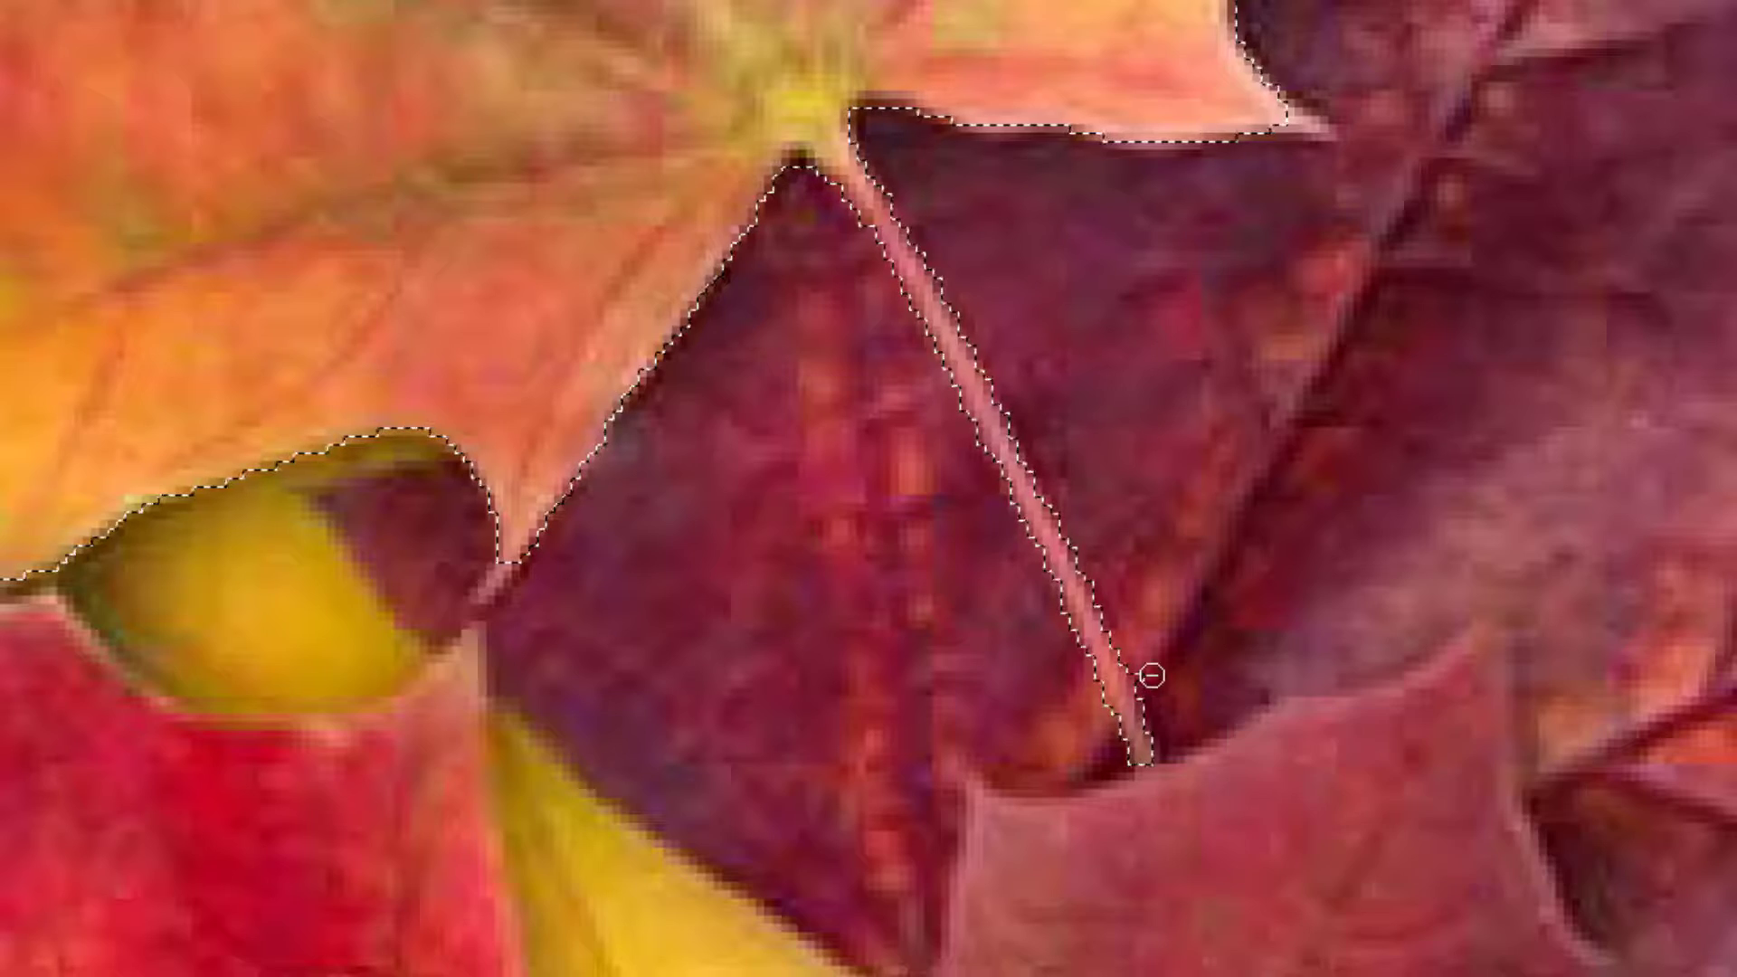
# Subtract the stray area beside the stem from the leaf selection and paste a copy of the leaf into Blue Sky (1).jpg.
pyautogui.keyDown('alt'); pyautogui.click(1152, 676); pyautogui.keyUp('alt')
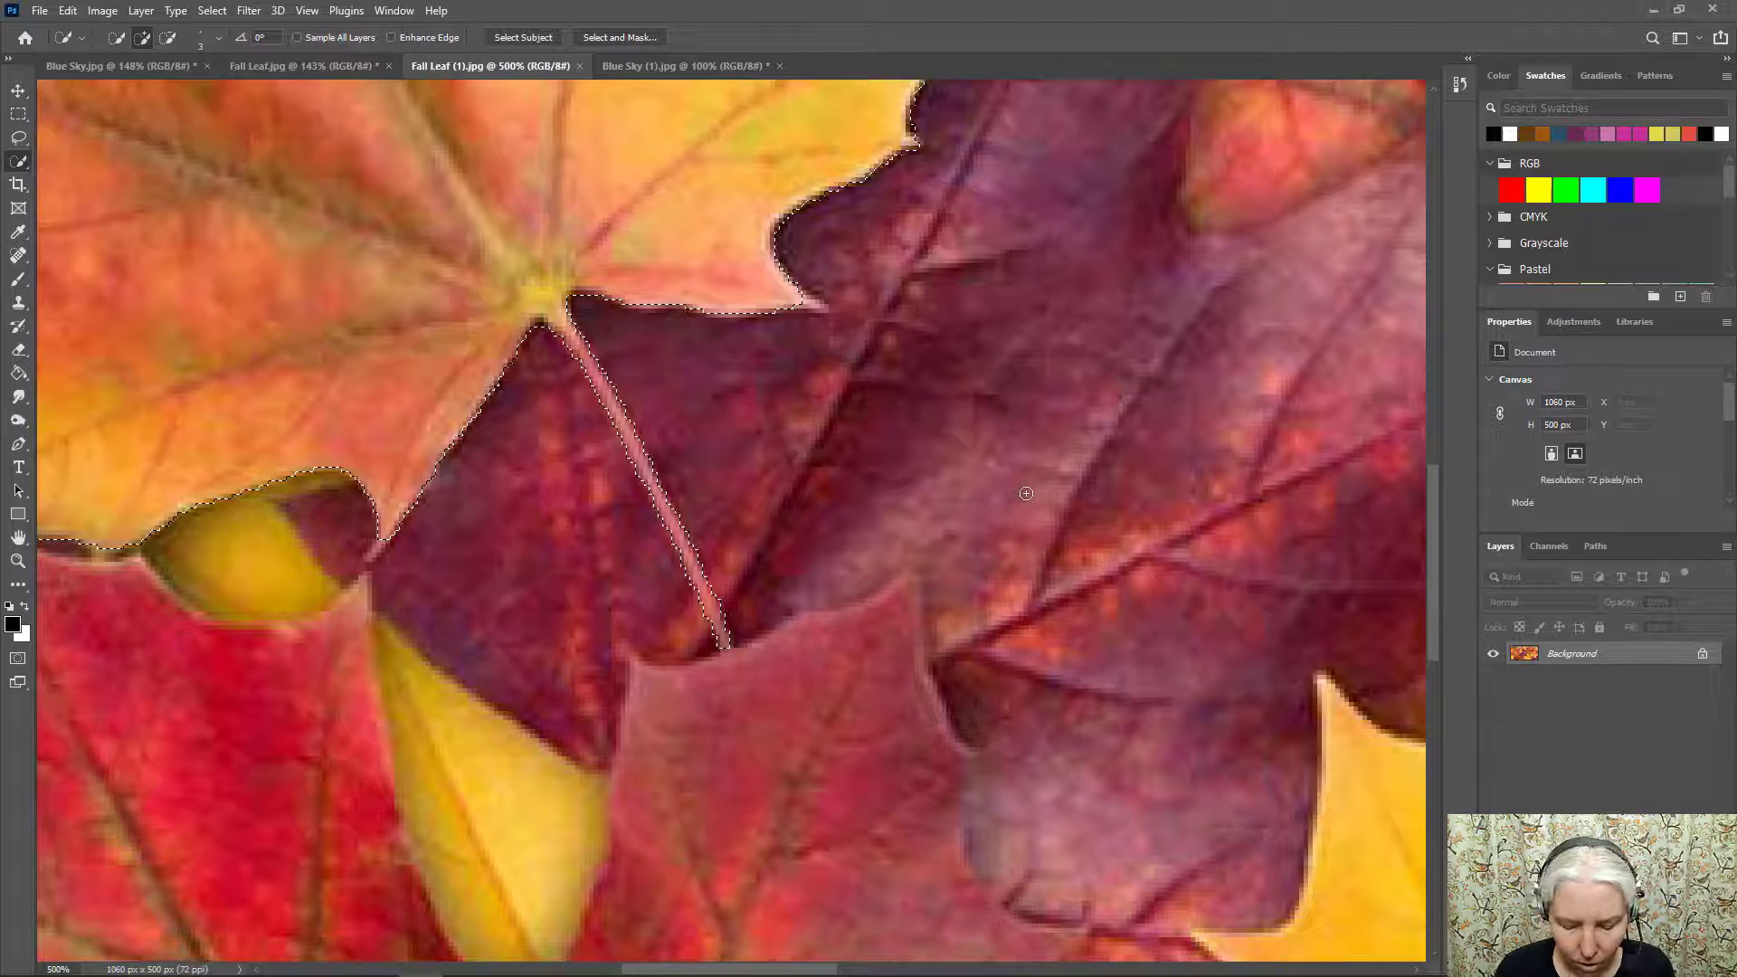
pyautogui.hotkey('ctrl', '0')
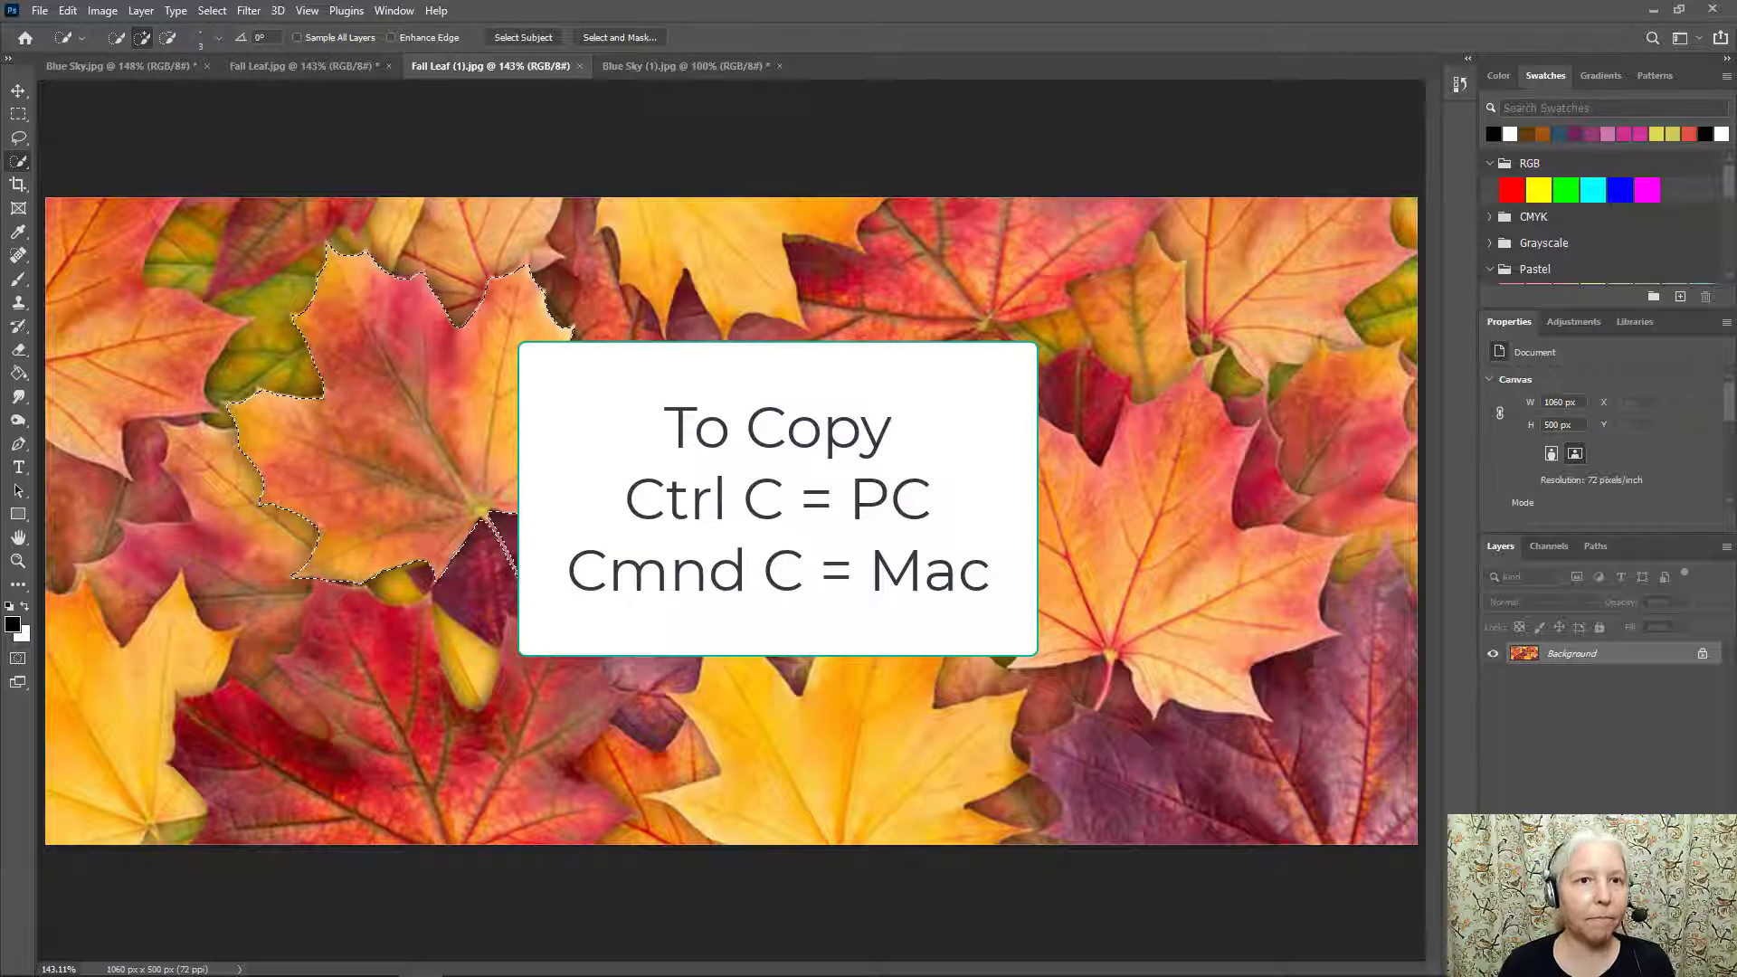
pyautogui.click(621, 73)
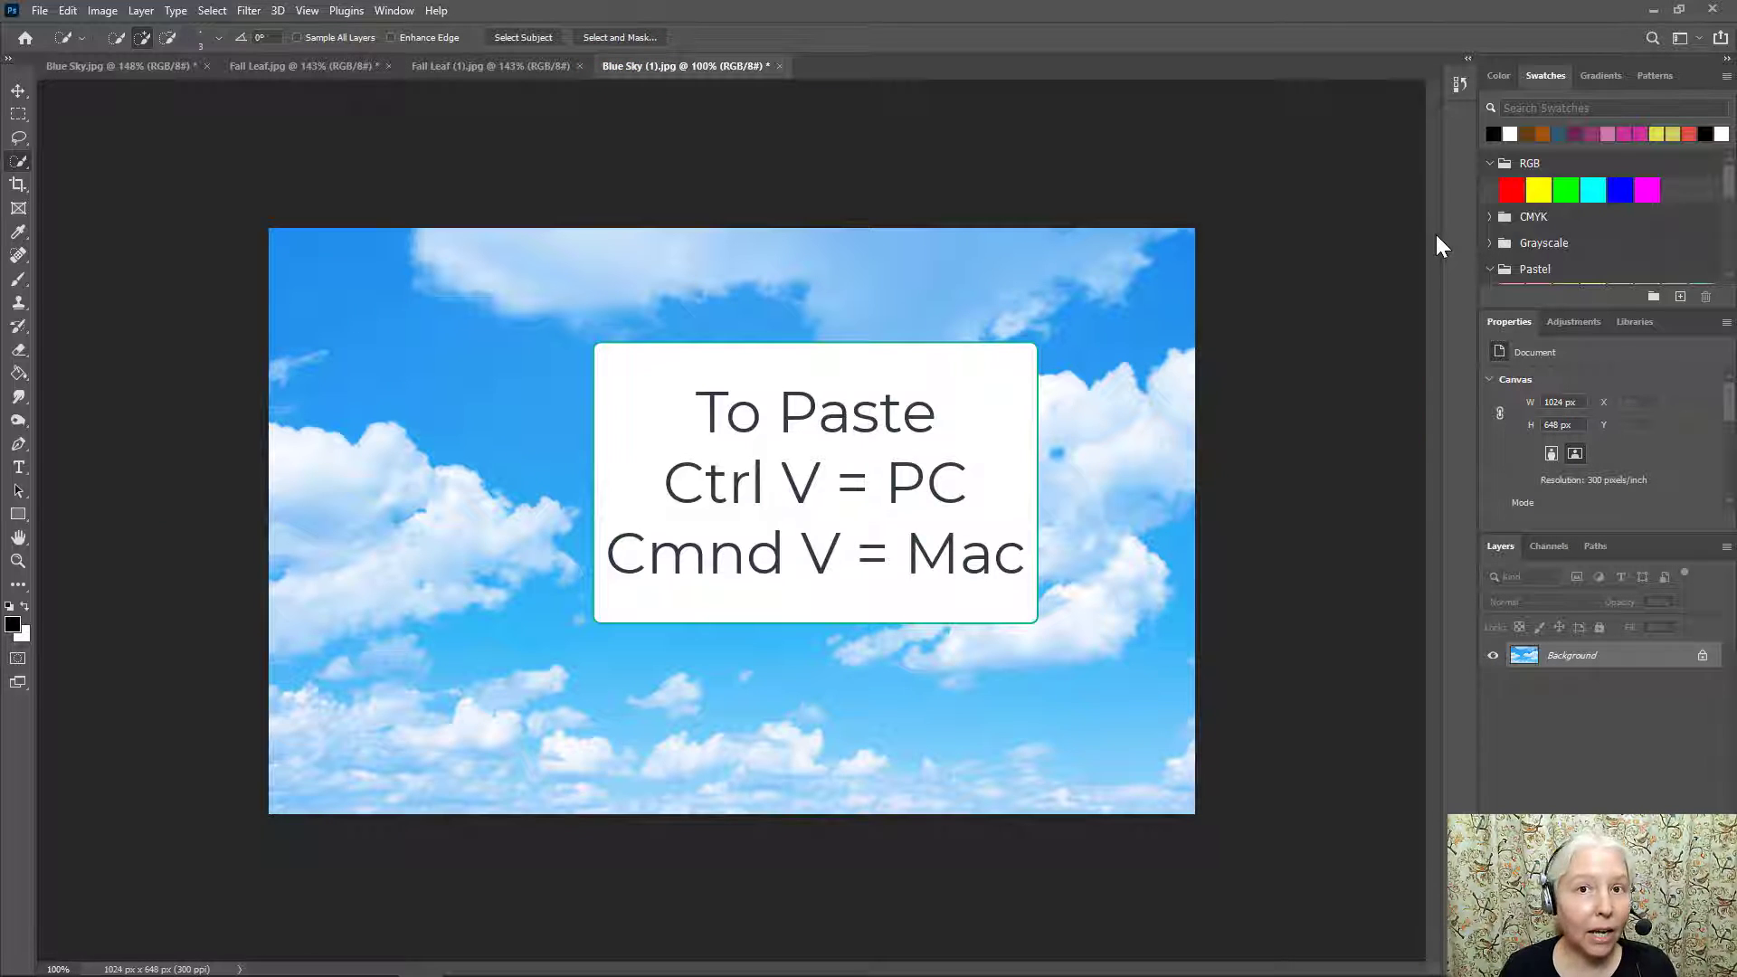
pyautogui.hotkey('ctrl', 'v')
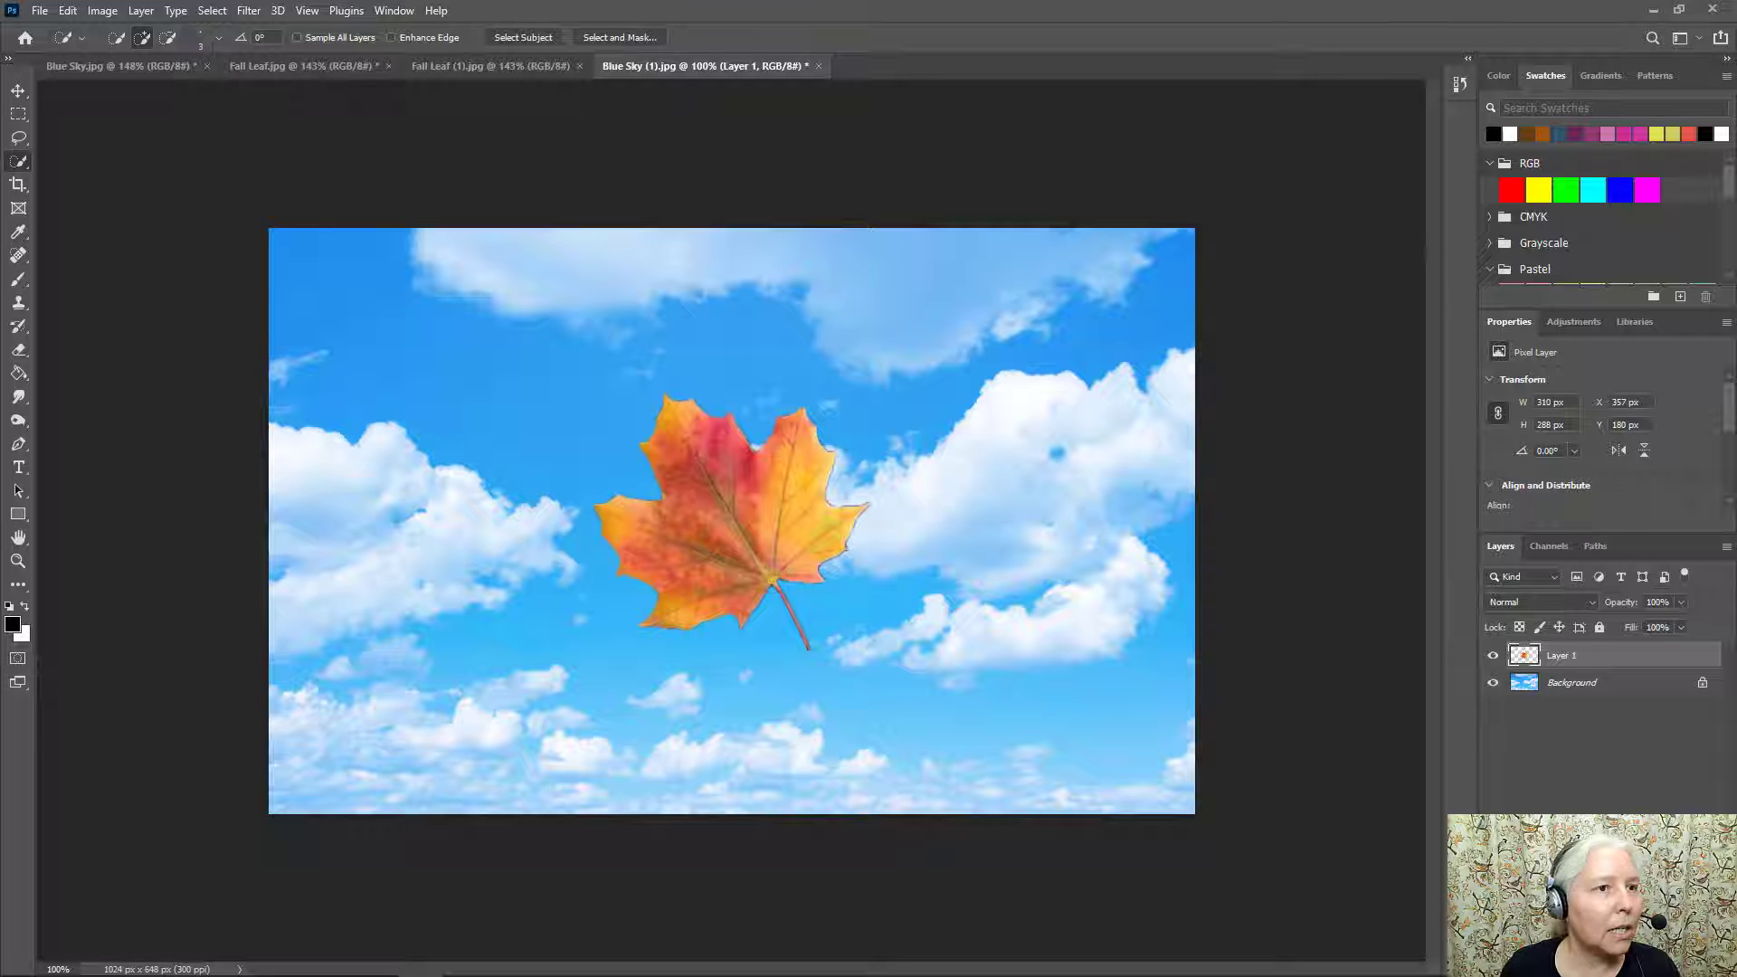
# Move the pasted leaf to the sky image's lower-right corner so its lower half runs off the canvas.
pyautogui.click(20, 91)
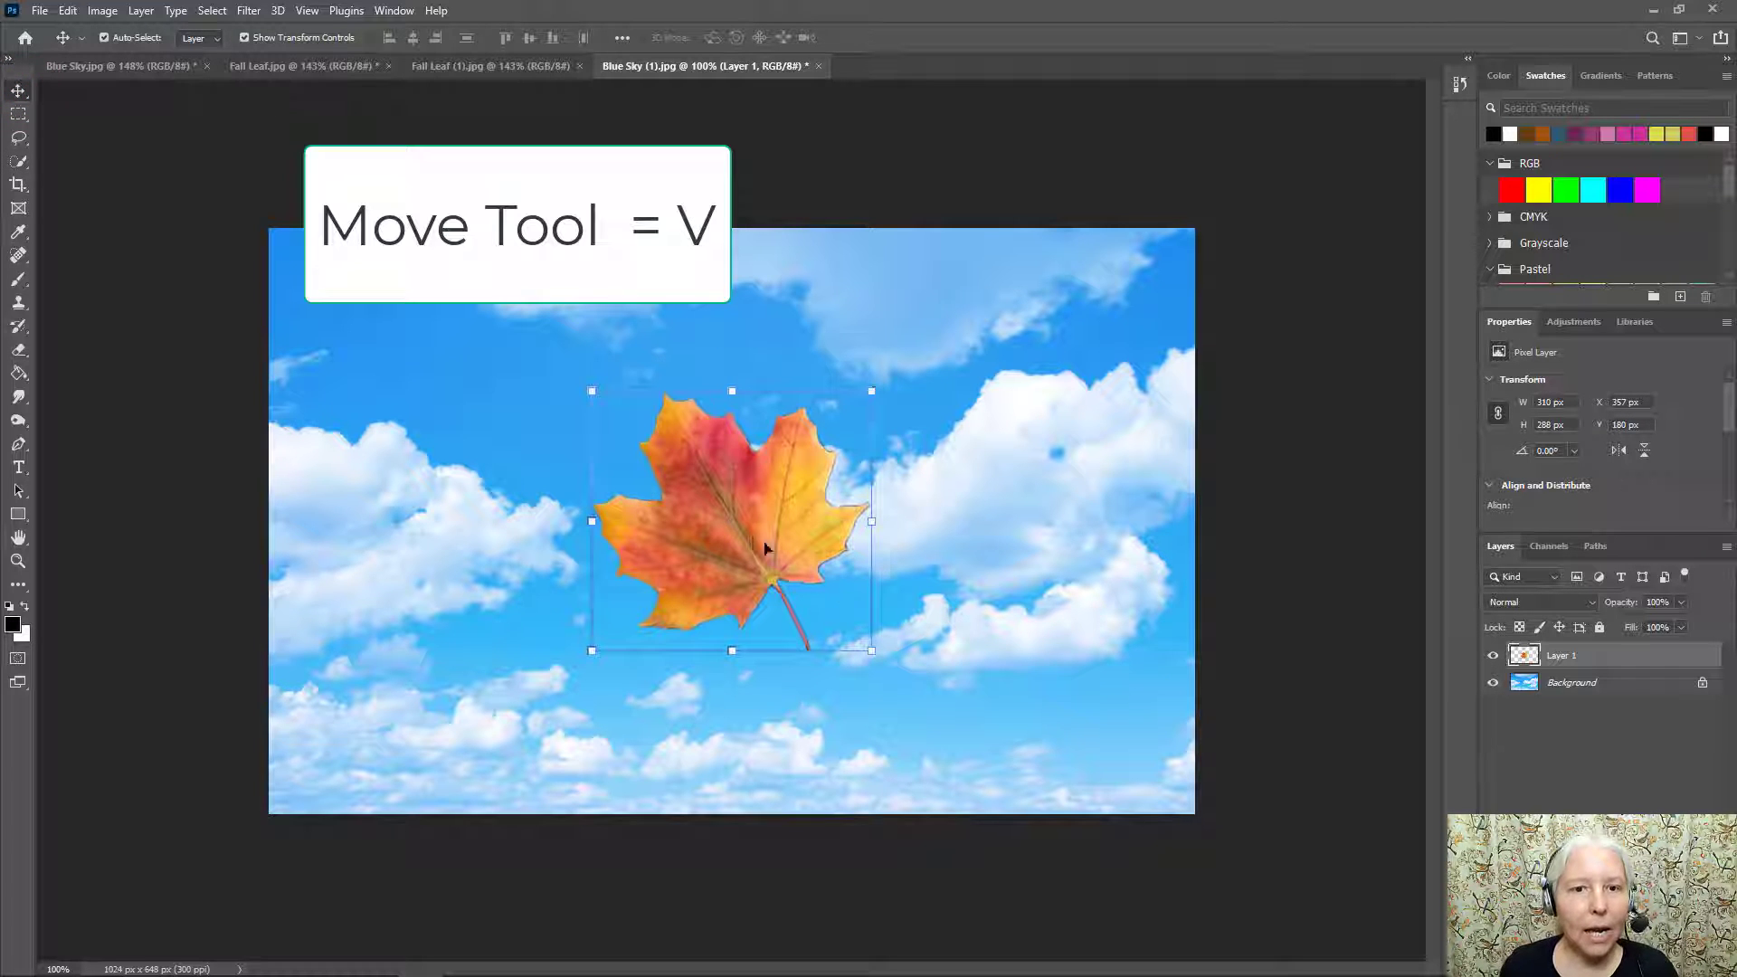
pyautogui.moveTo(724, 495); pyautogui.dragTo(1025, 721)
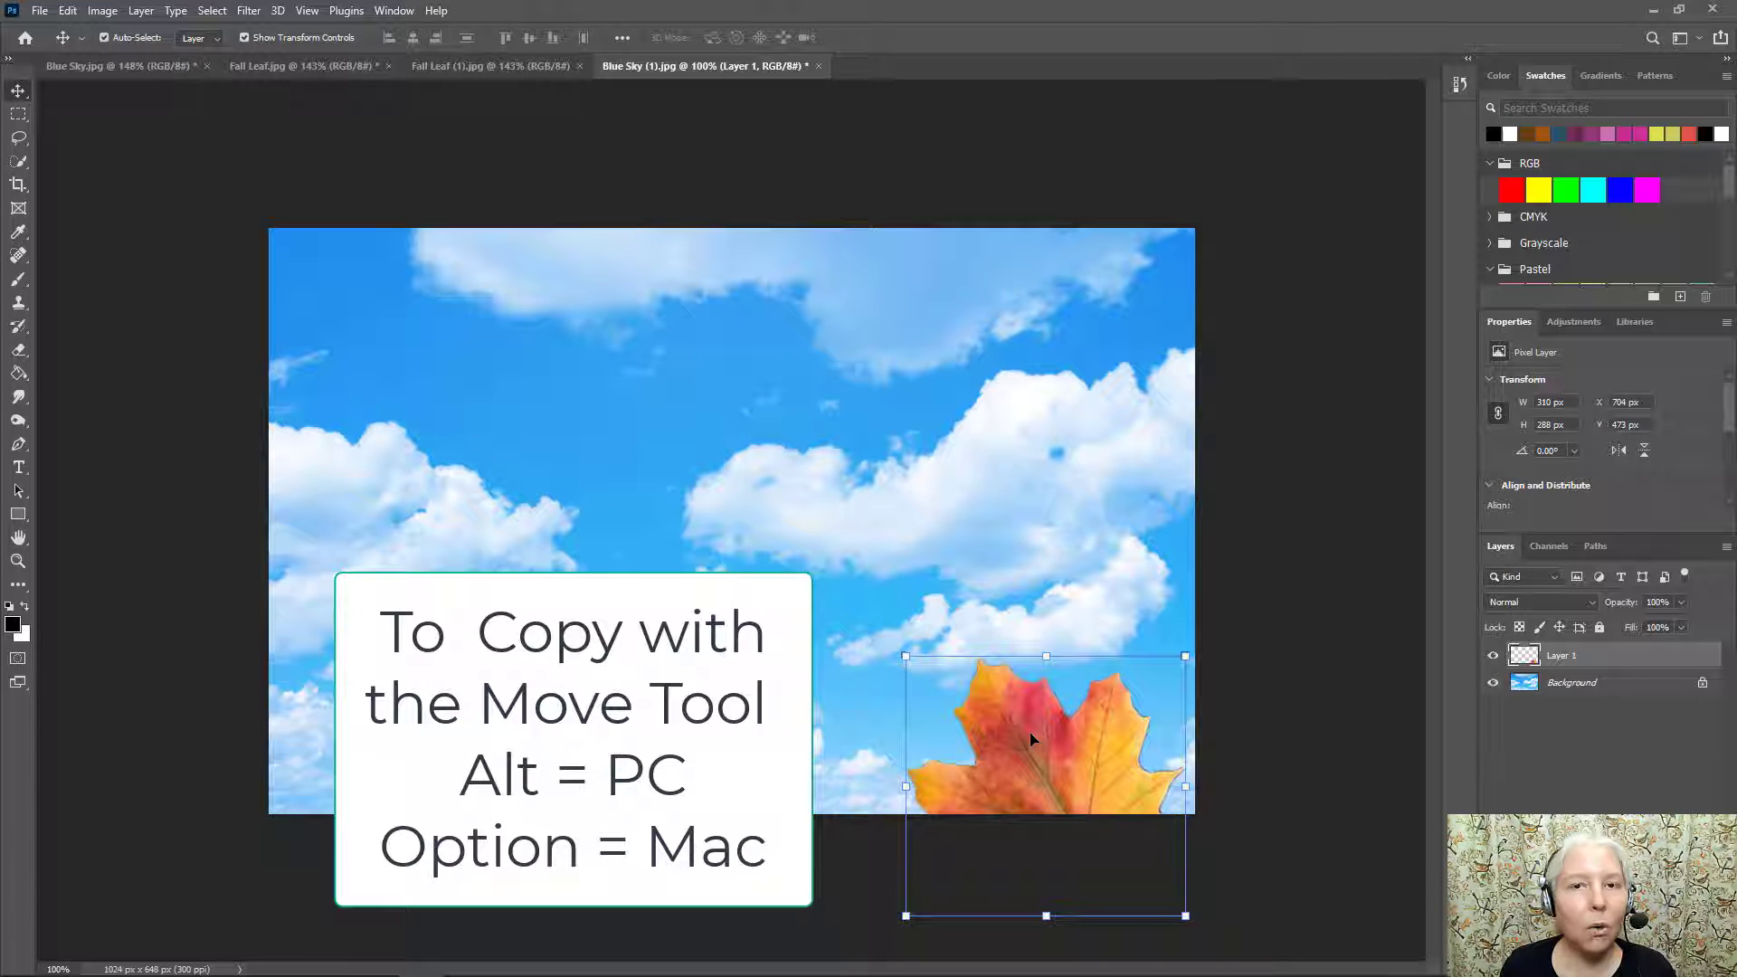
# Duplicate the leaf toward the canvas center, shrink it, and rotate it counterclockwise to fit about 226 by 230 px.
pyautogui.moveTo(1031, 740); pyautogui.dragTo(713, 486)
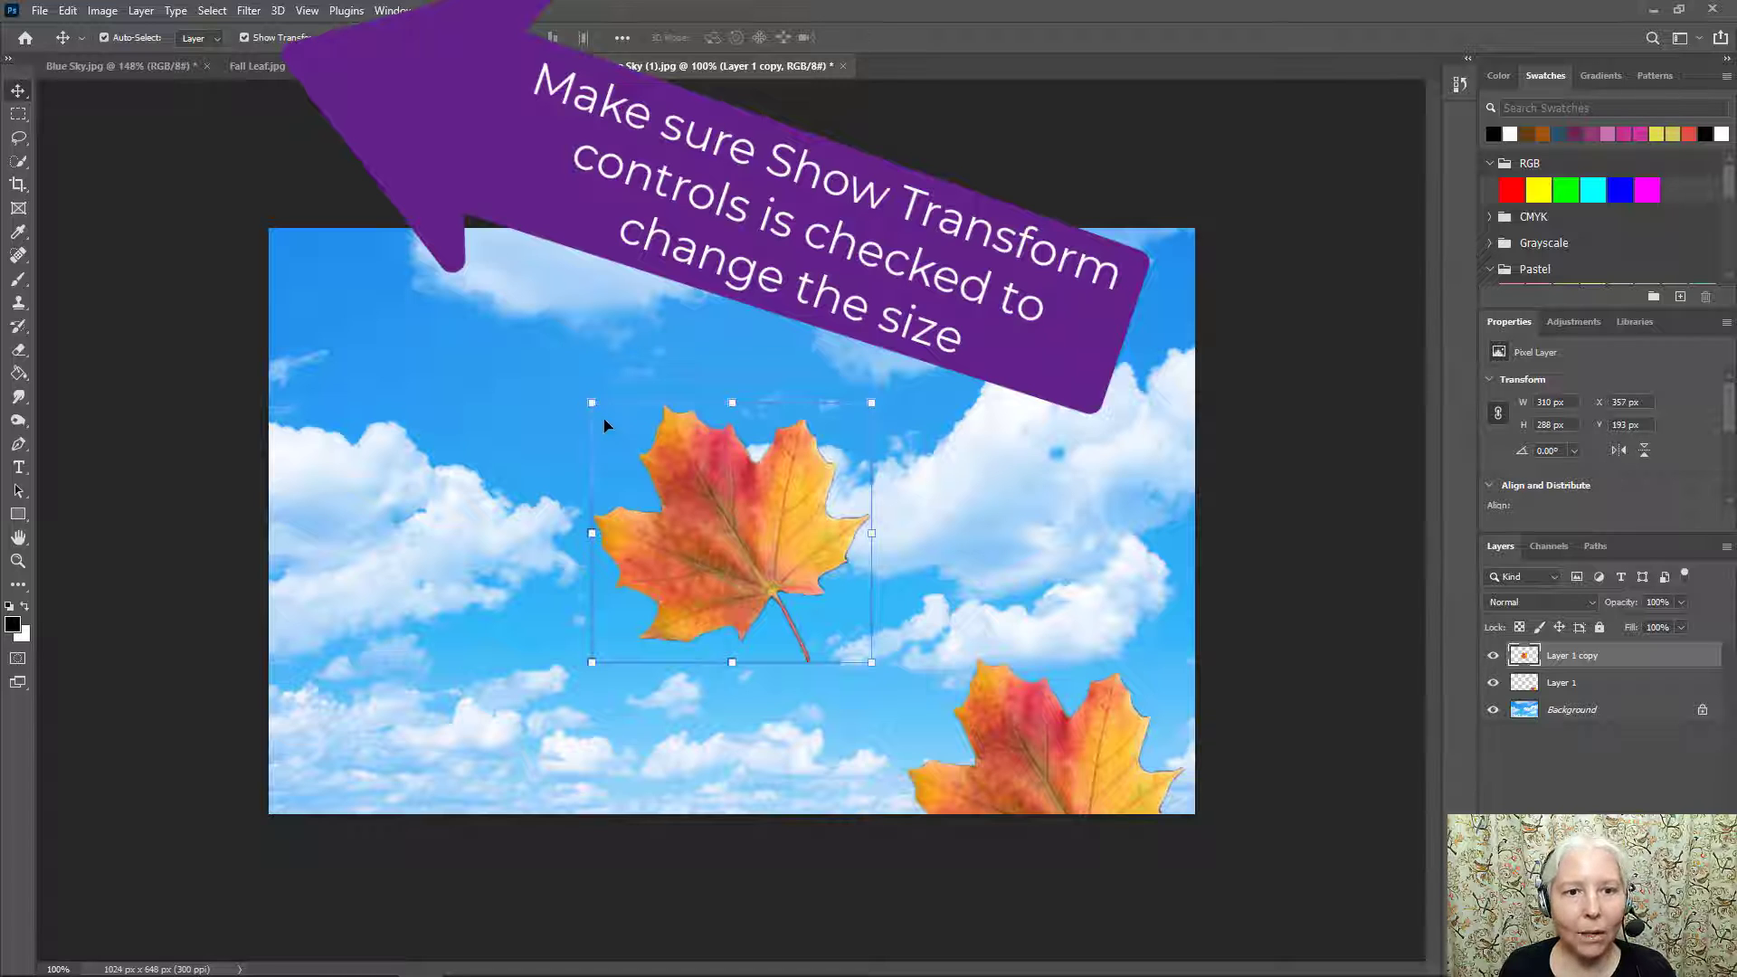
pyautogui.moveTo(590, 404); pyautogui.dragTo(655, 462)
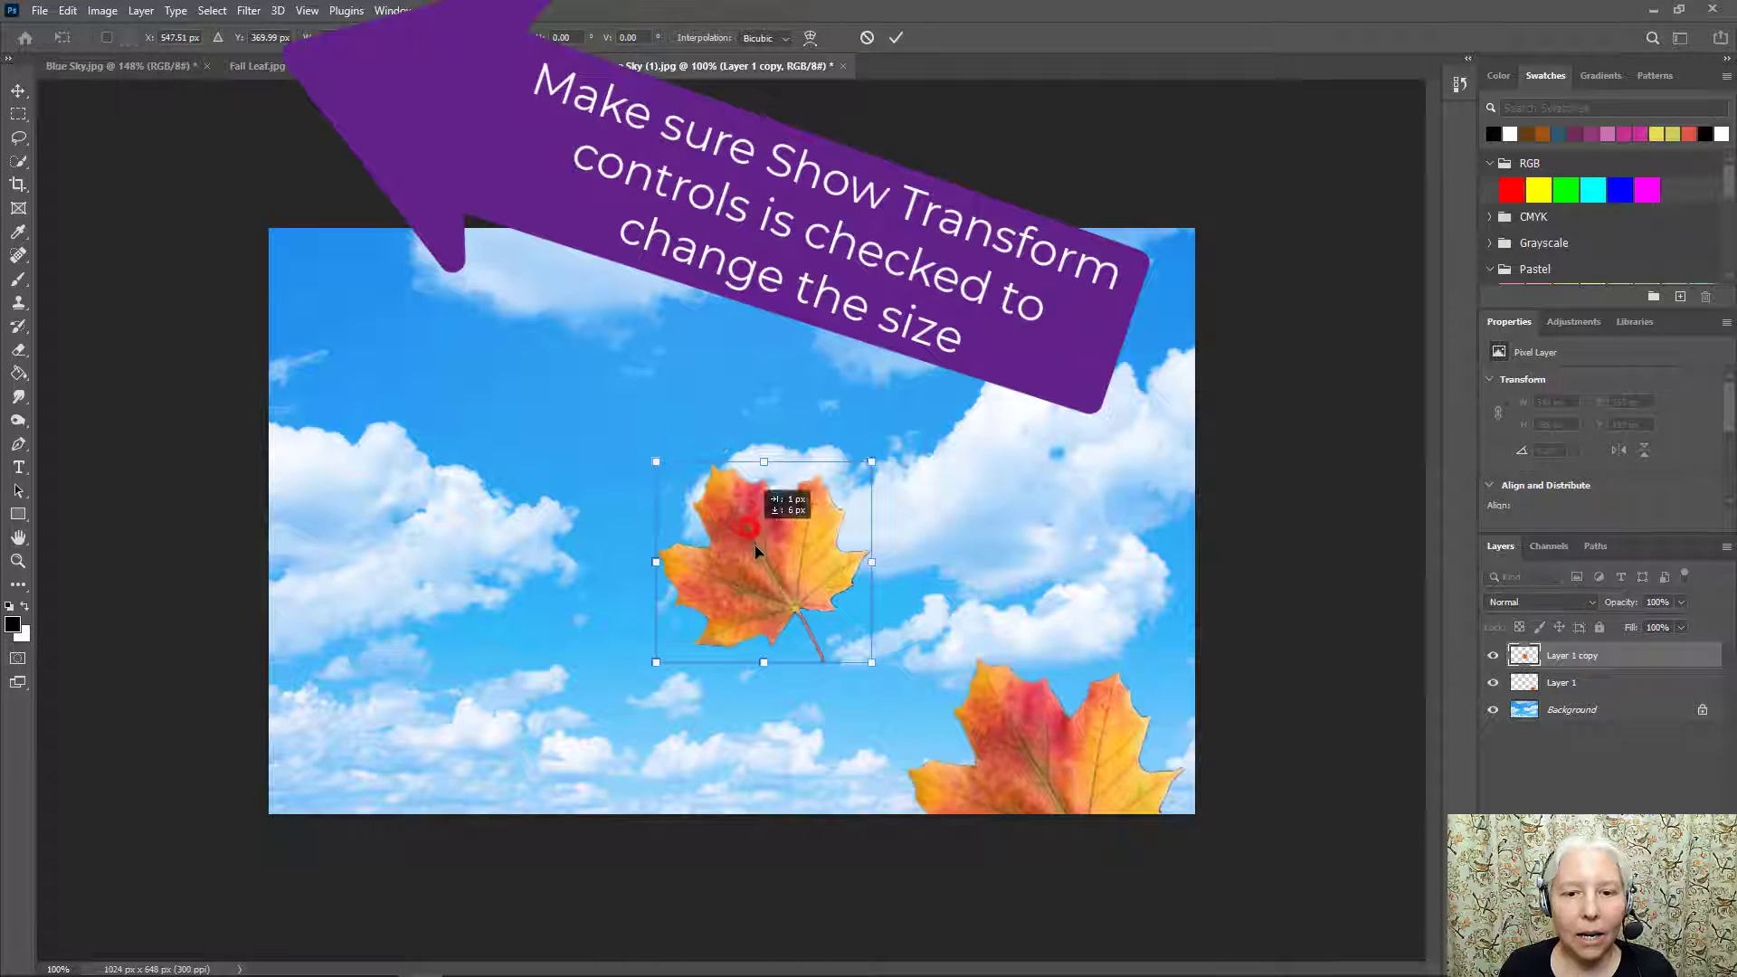
pyautogui.moveTo(756, 550); pyautogui.dragTo(867, 583)
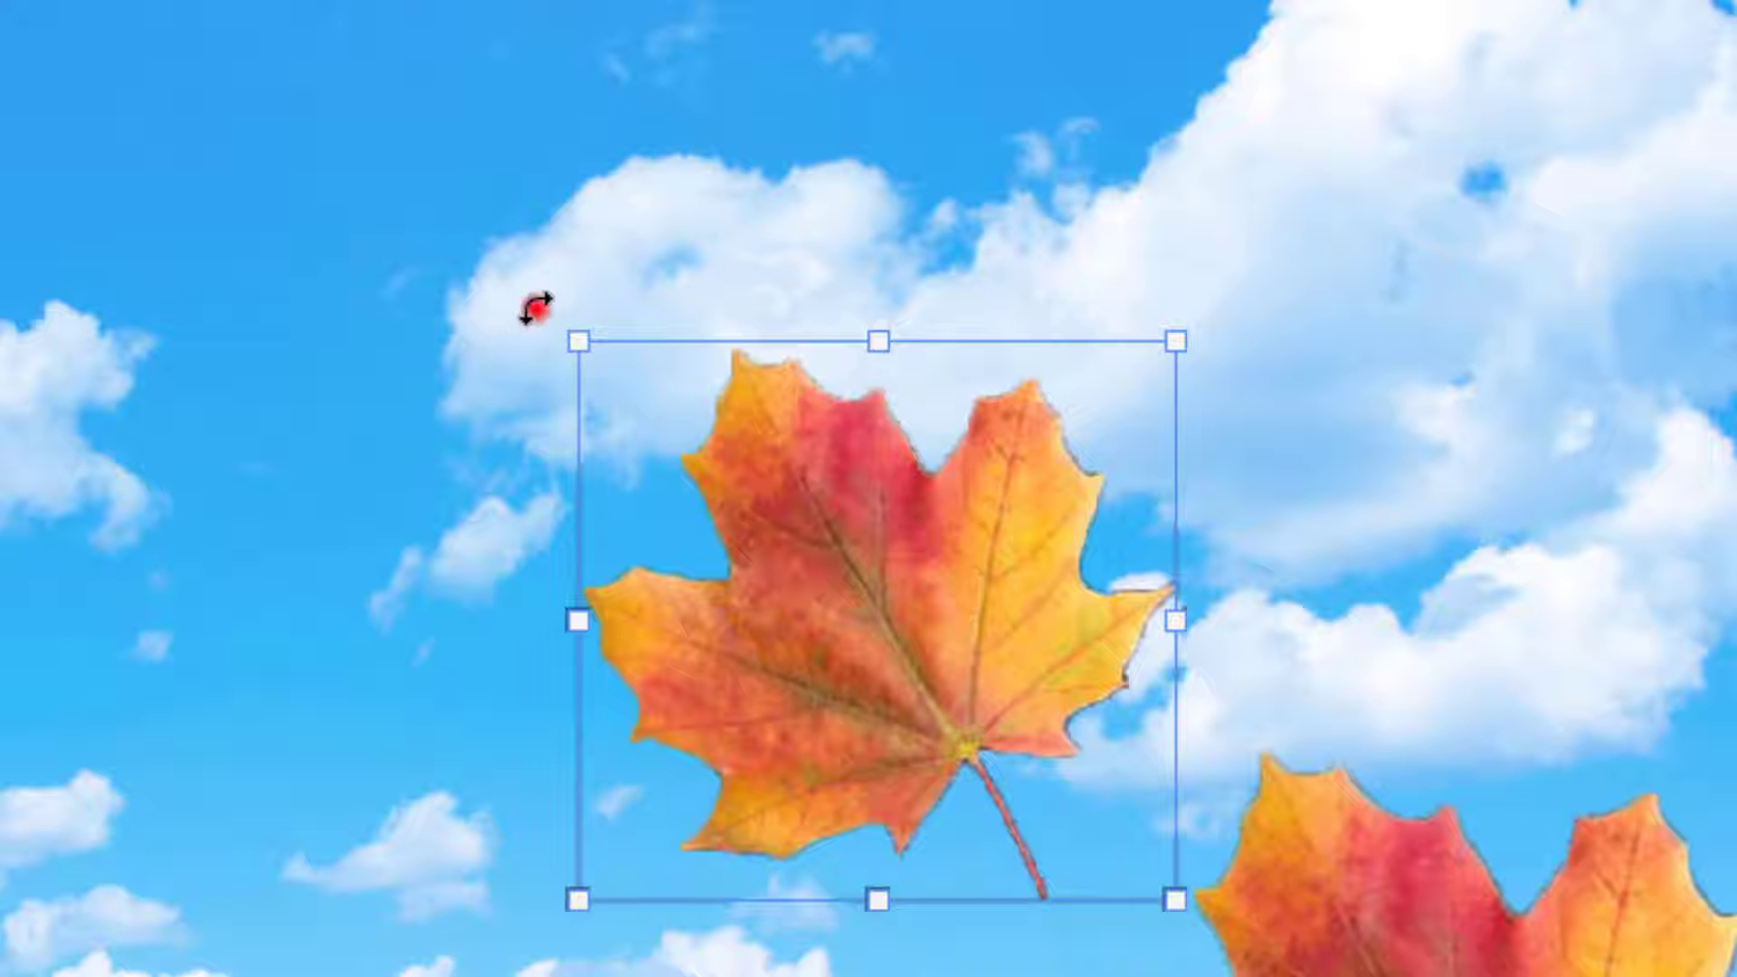
pyautogui.moveTo(536, 308); pyautogui.dragTo(376, 457)
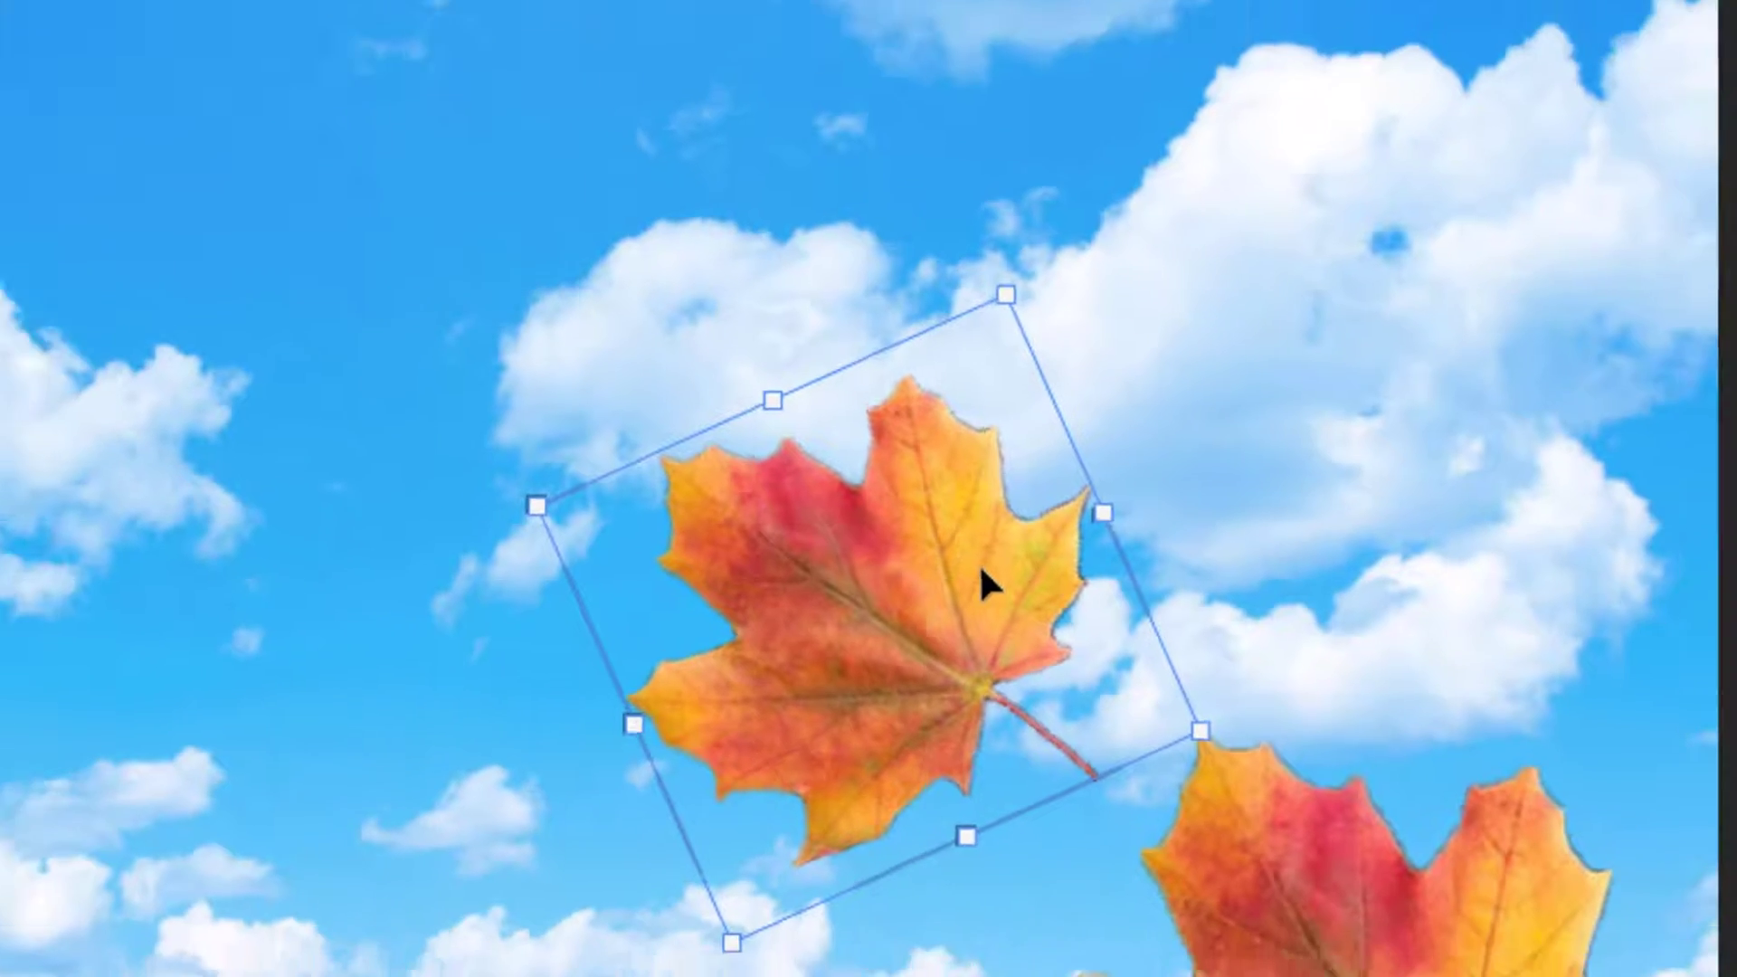
pyautogui.press('Return')
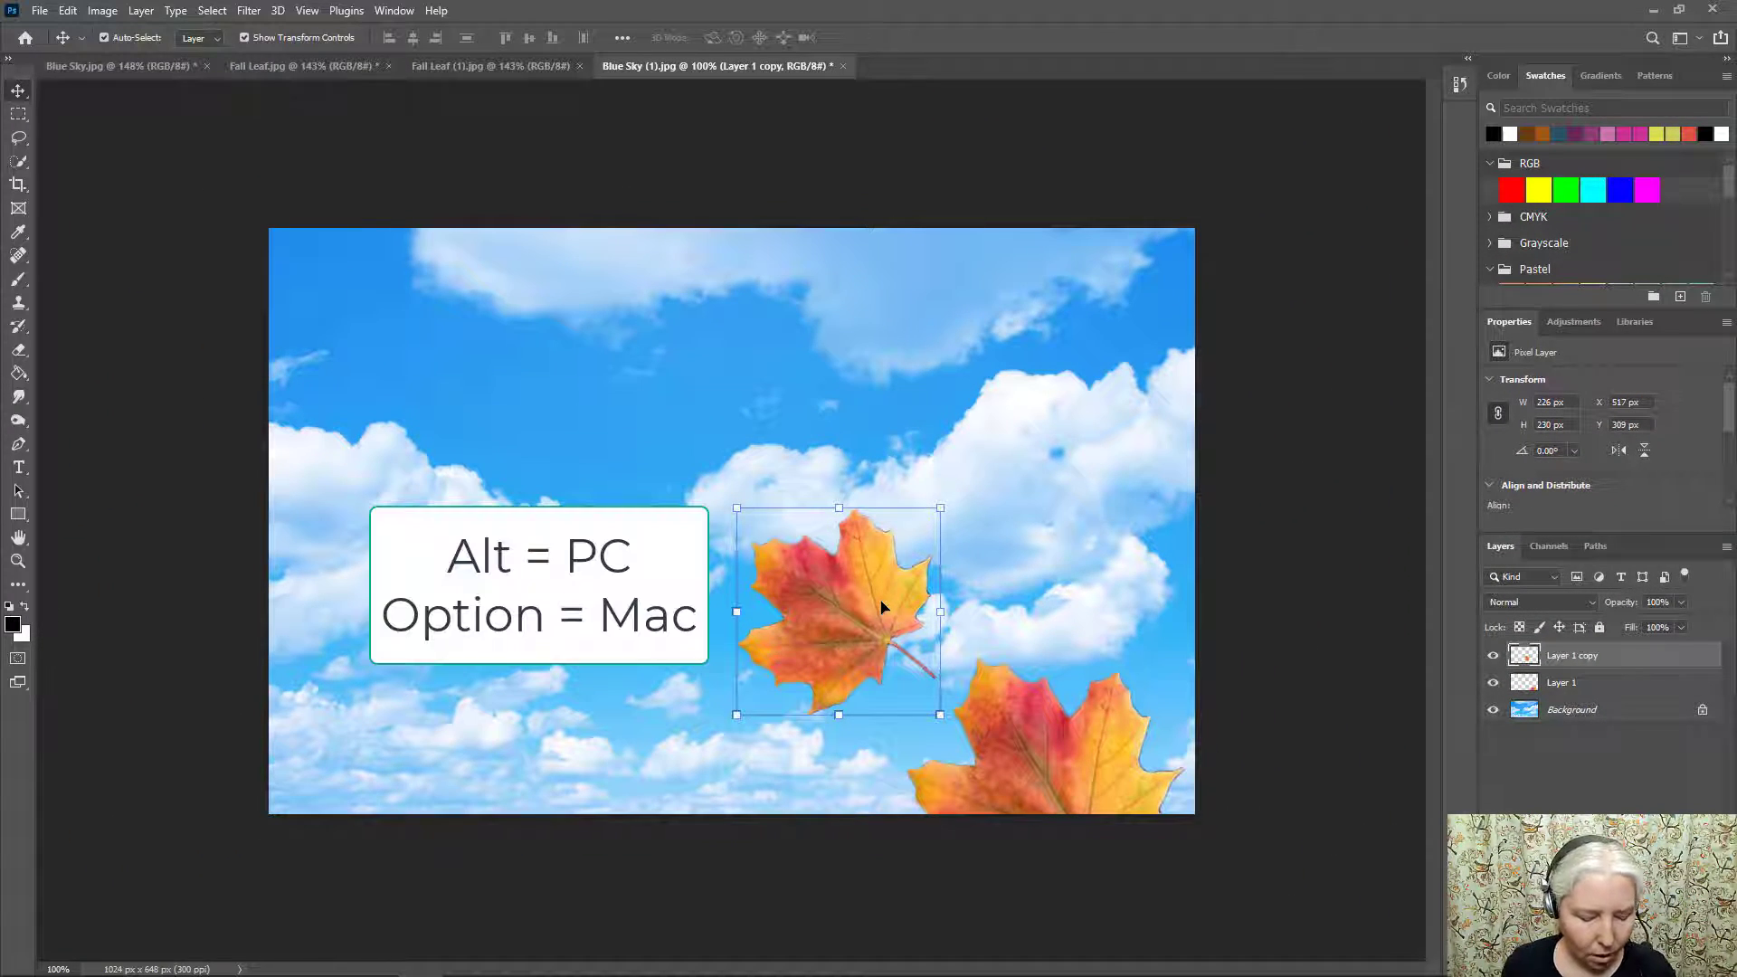
# Duplicate the central leaf above itself, scale the copy to about 62%, and rotate it about 39° clockwise.
pyautogui.moveTo(883, 609); pyautogui.dragTo(900, 397)
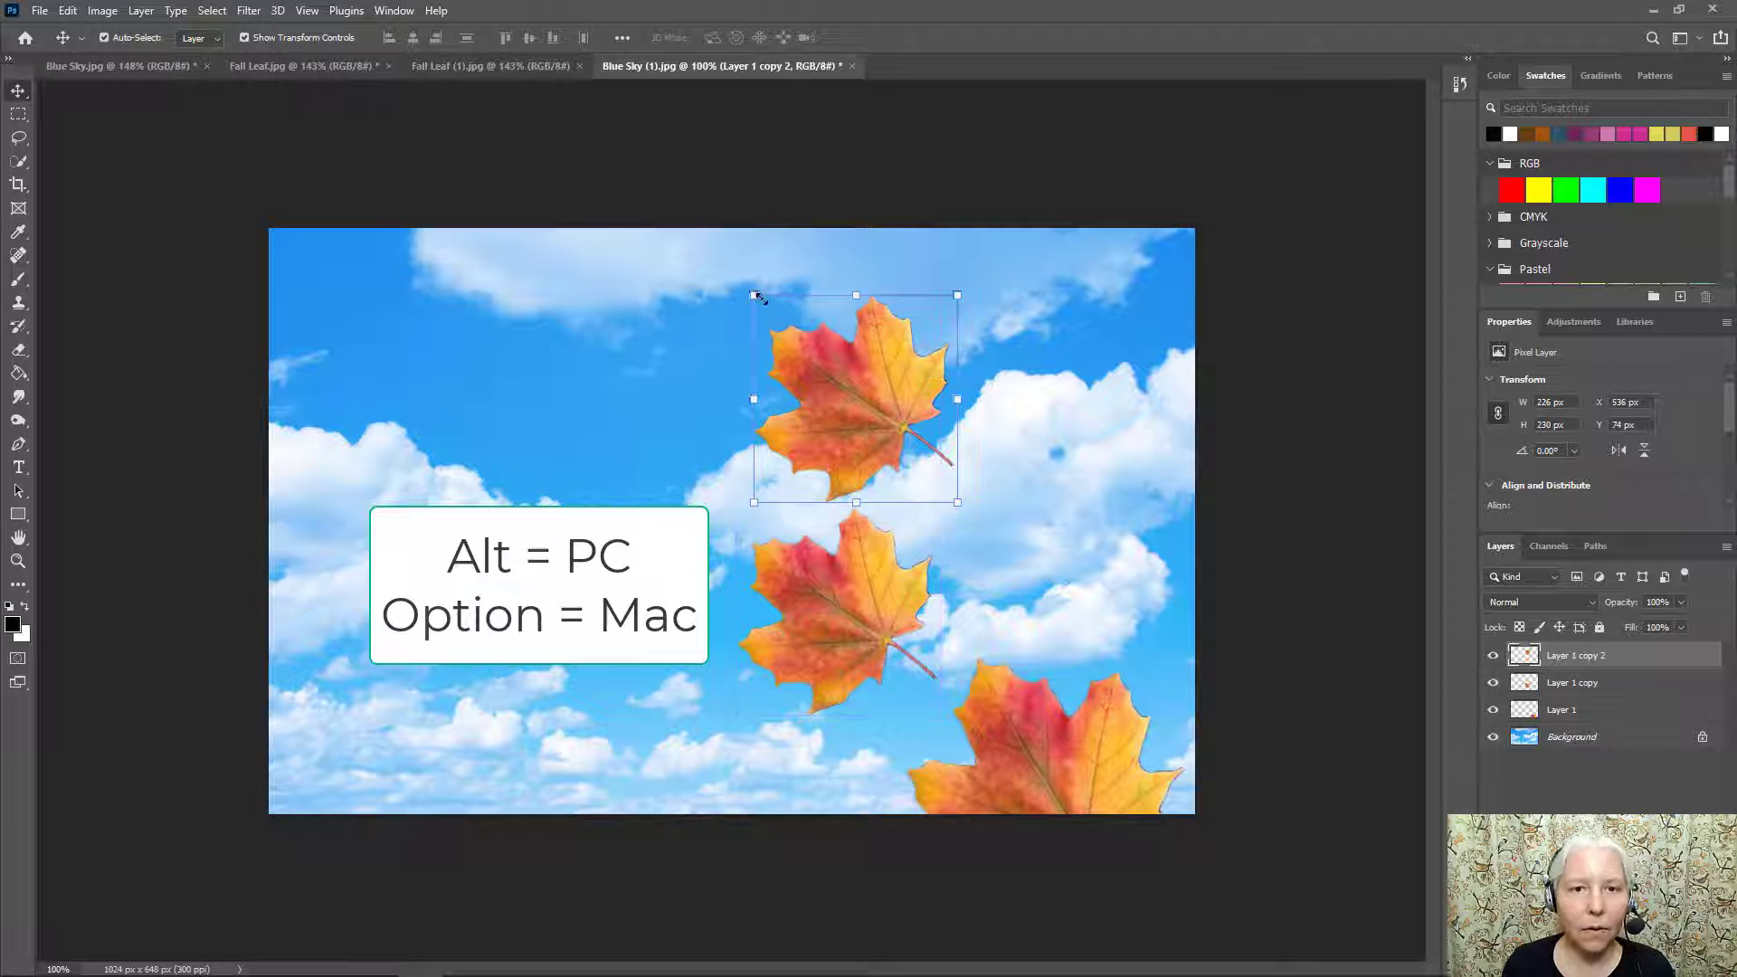
pyautogui.moveTo(755, 291); pyautogui.dragTo(852, 363)
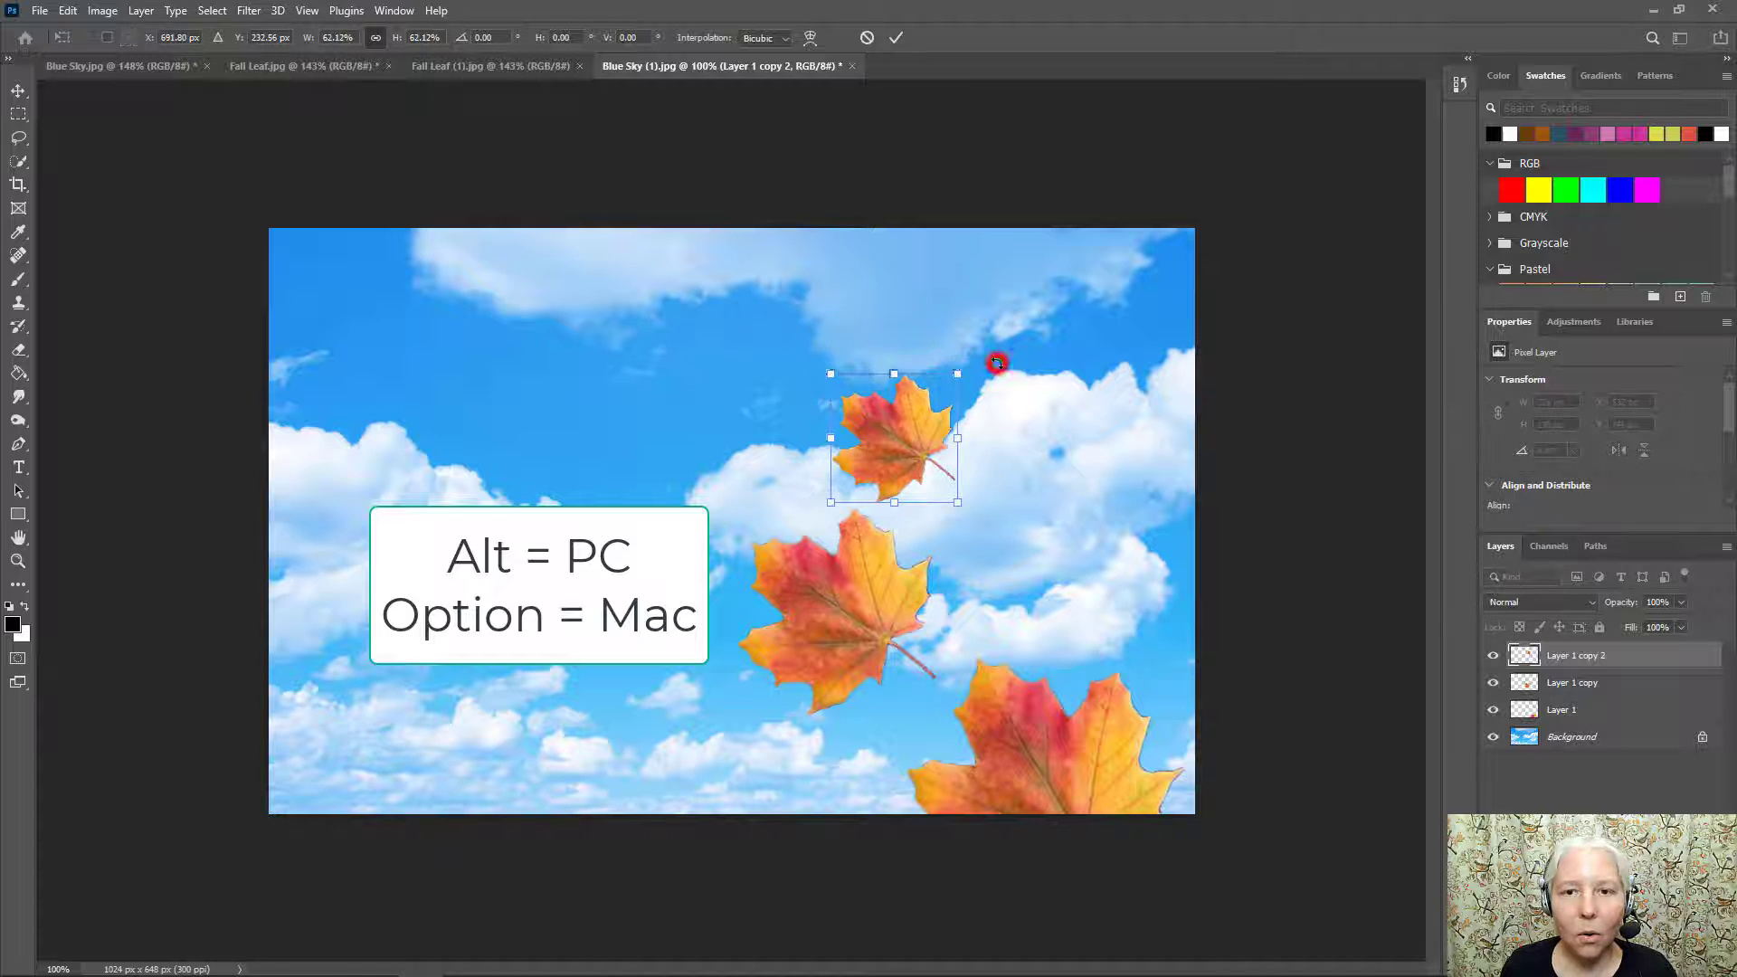
pyautogui.moveTo(996, 363); pyautogui.dragTo(941, 452)
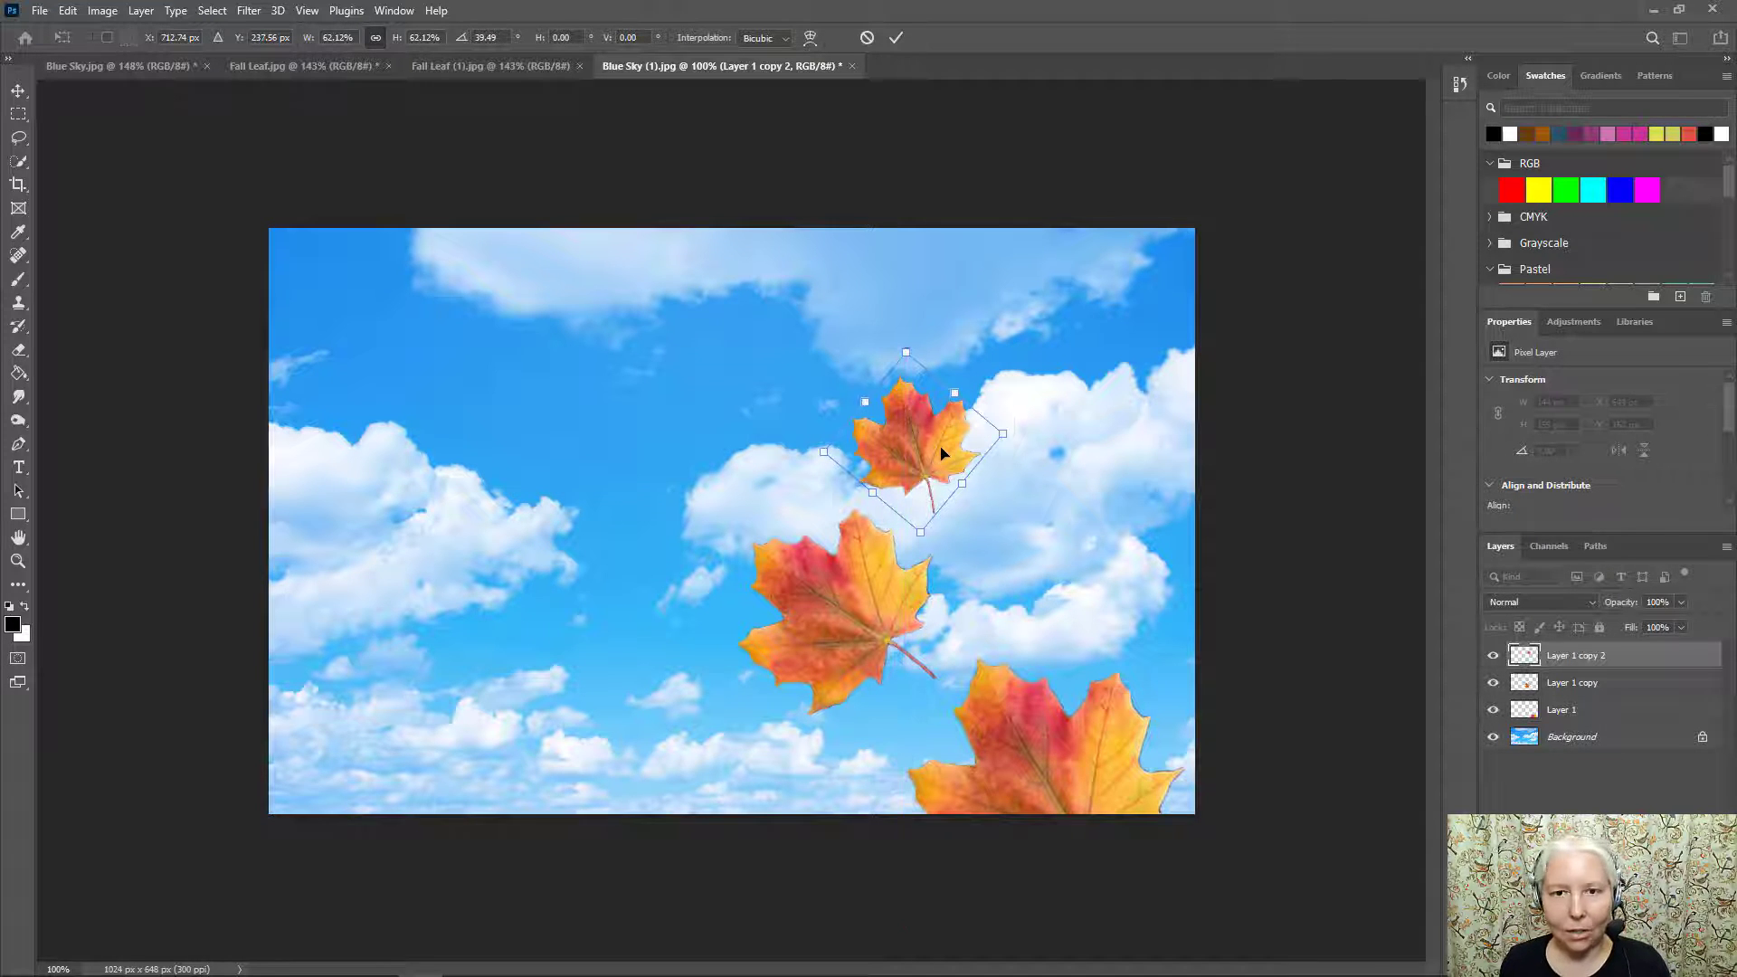
pyautogui.press('Return')
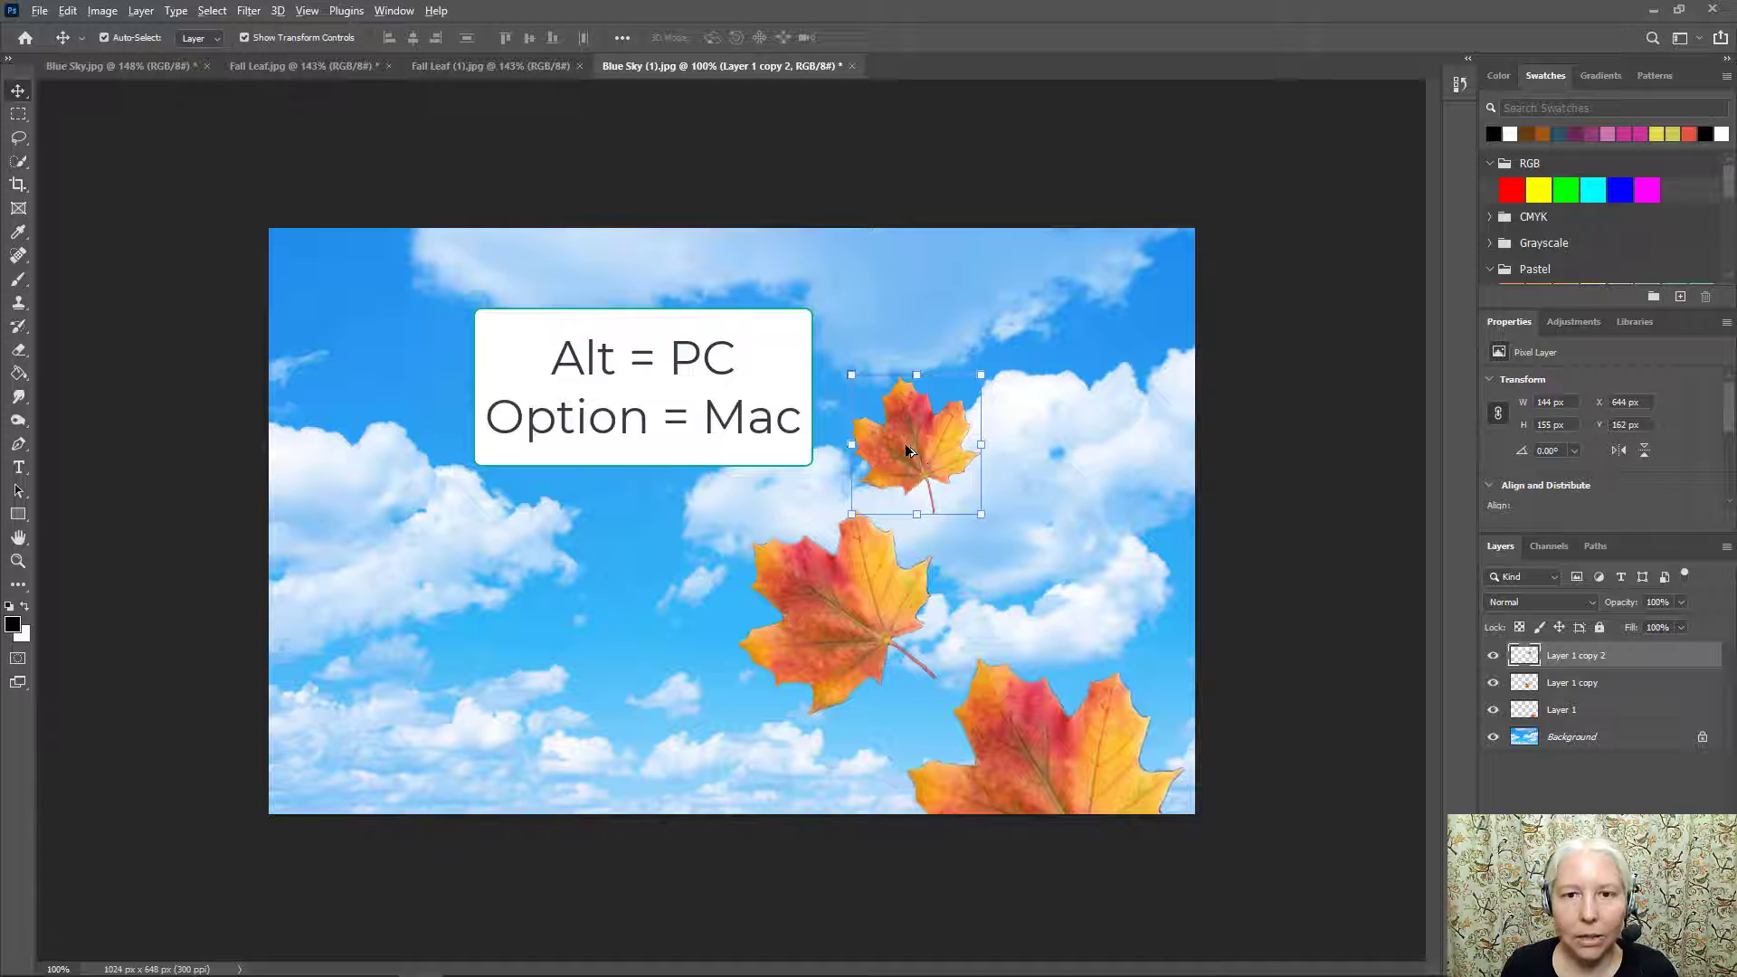
# Duplicate the newest leaf toward the sky's upper right, scale the copy to about 64%, and rotate it about 42° clockwise.
pyautogui.moveTo(908, 450); pyautogui.dragTo(1048, 371)
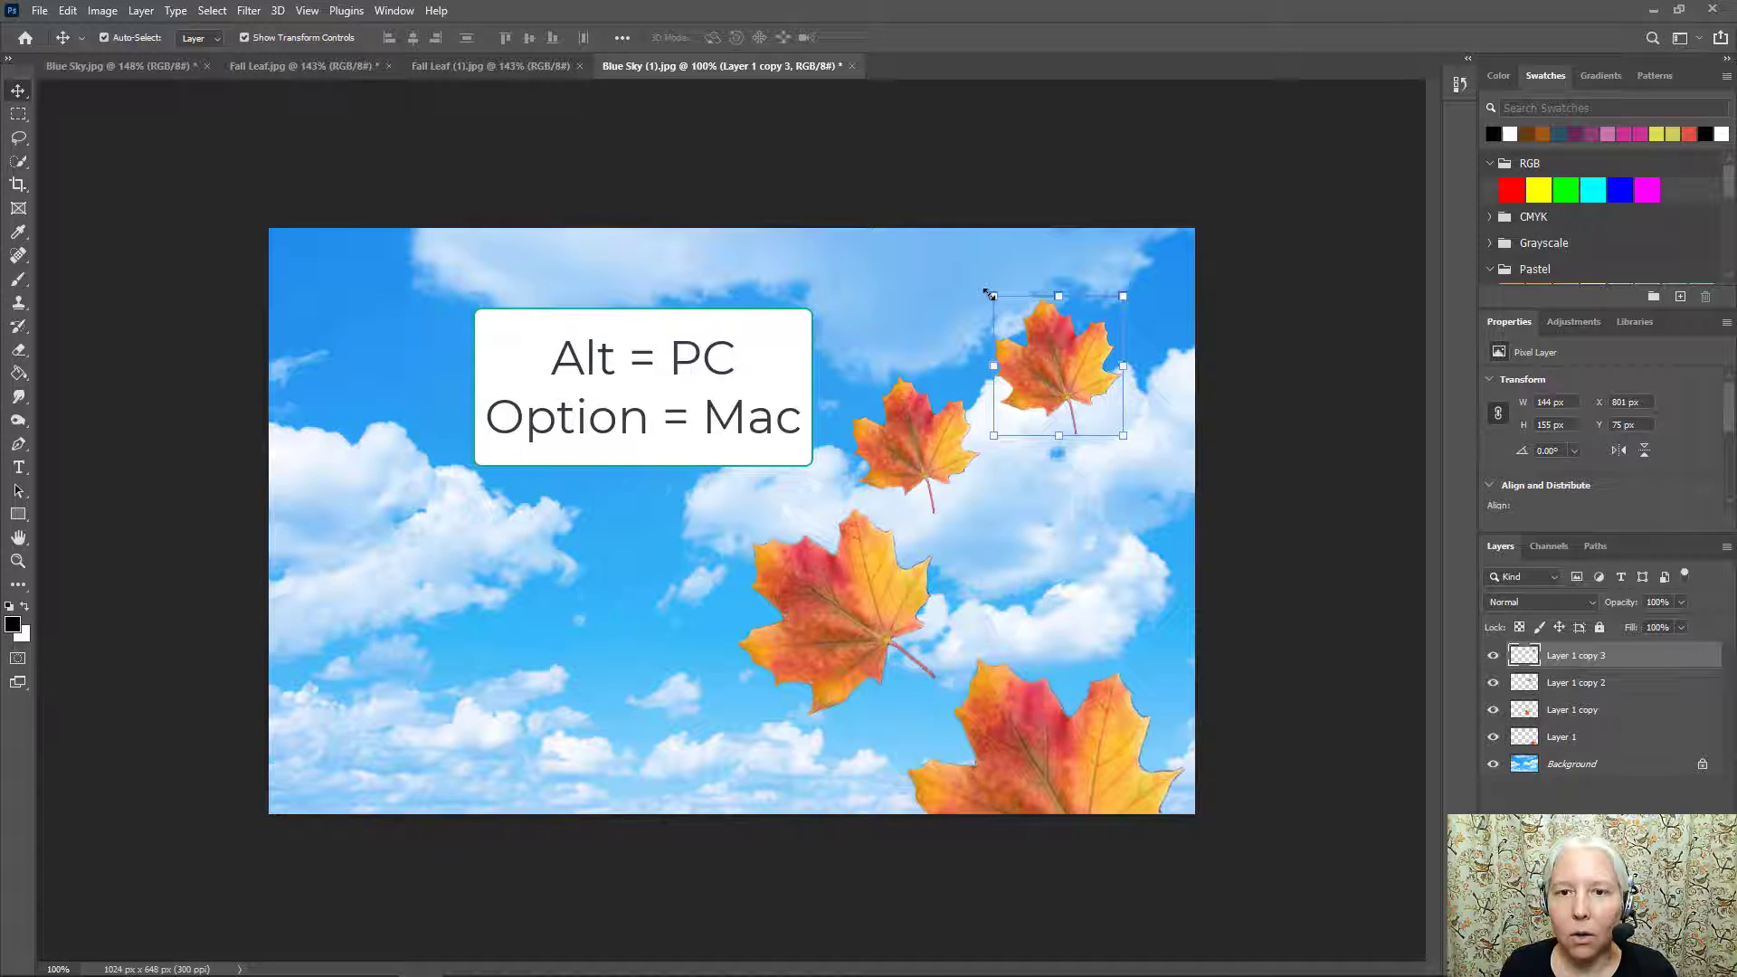
pyautogui.moveTo(991, 295); pyautogui.dragTo(1040, 346)
pyautogui.moveTo(1143, 334); pyautogui.dragTo(1043, 316)
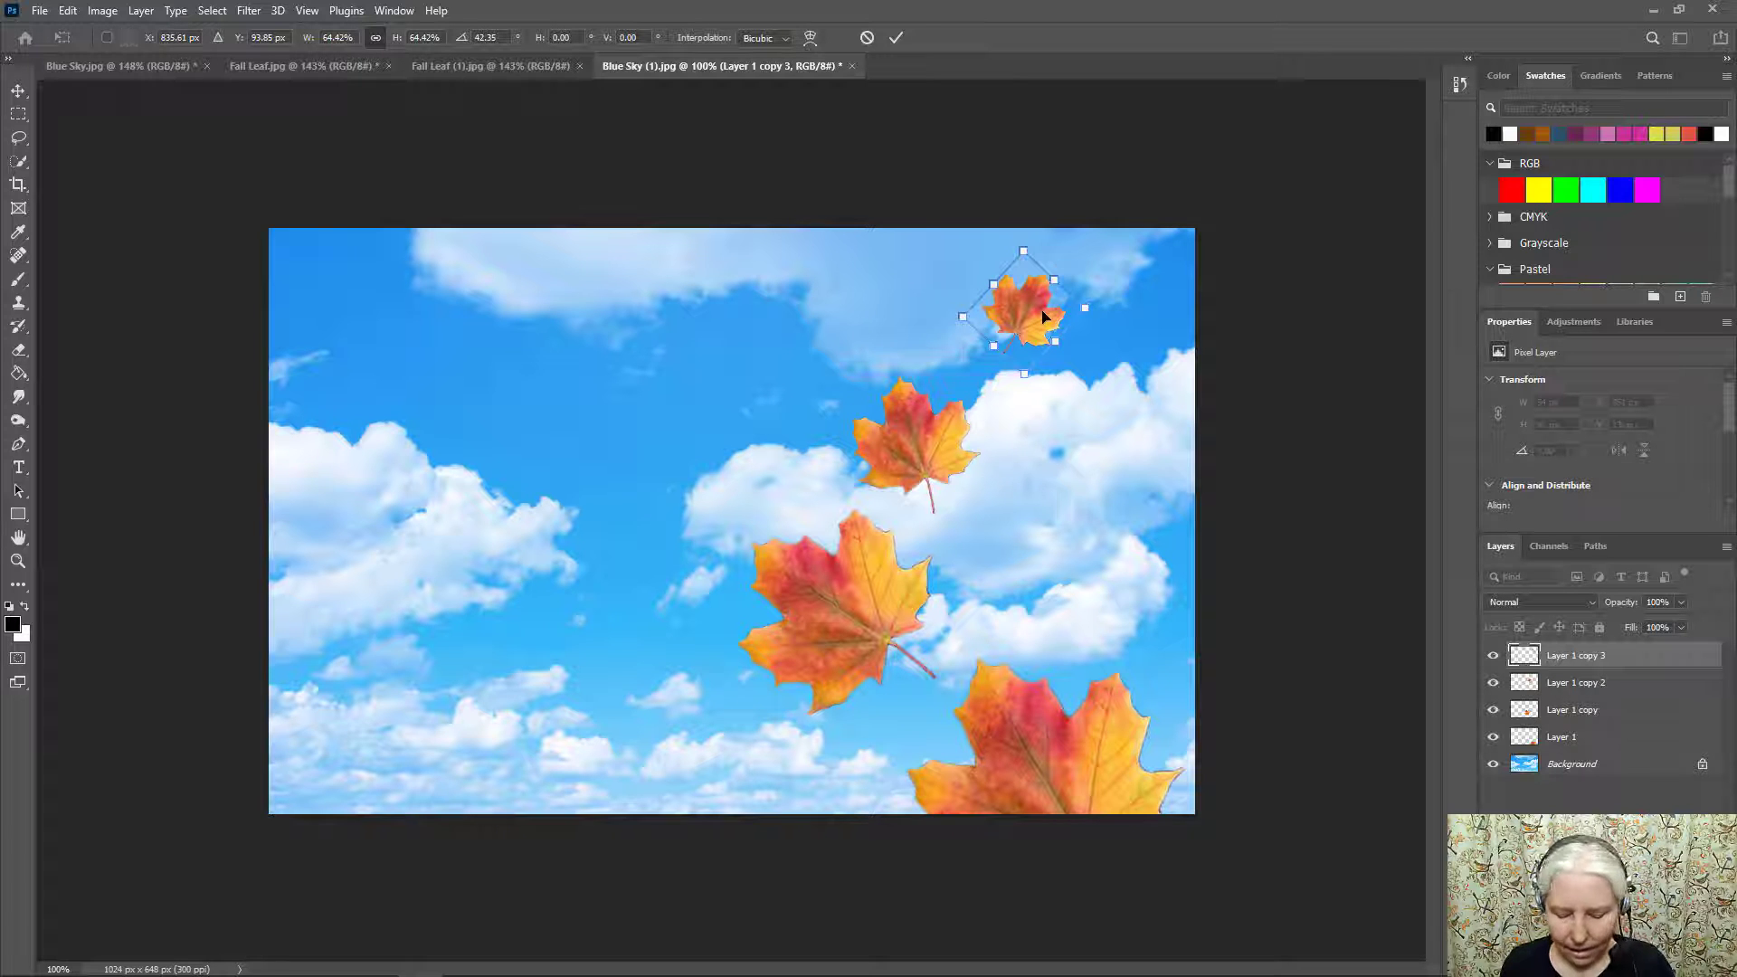
pyautogui.press('Return')
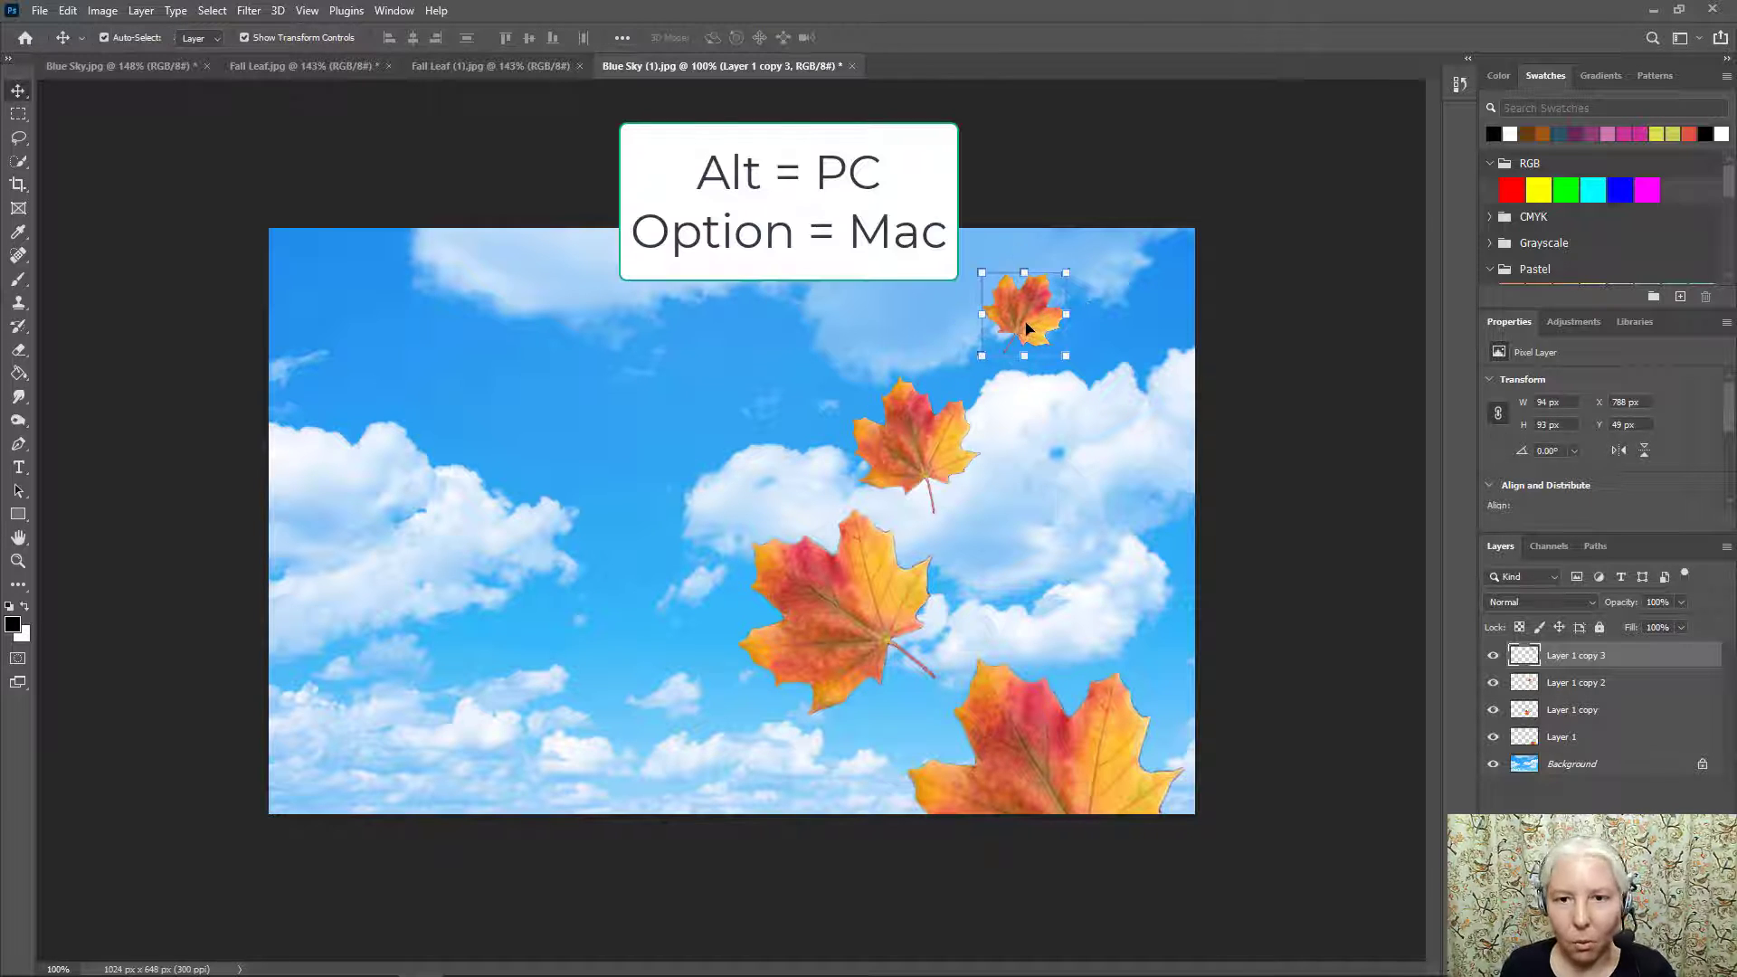
# Duplicate the smallest leaf onto the canvas's top edge near the right corner, scaled to about 70% and rotated about -25°.
pyautogui.moveTo(1029, 327); pyautogui.dragTo(1130, 327)
pyautogui.moveTo(1142, 248); pyautogui.dragTo(1129, 242)
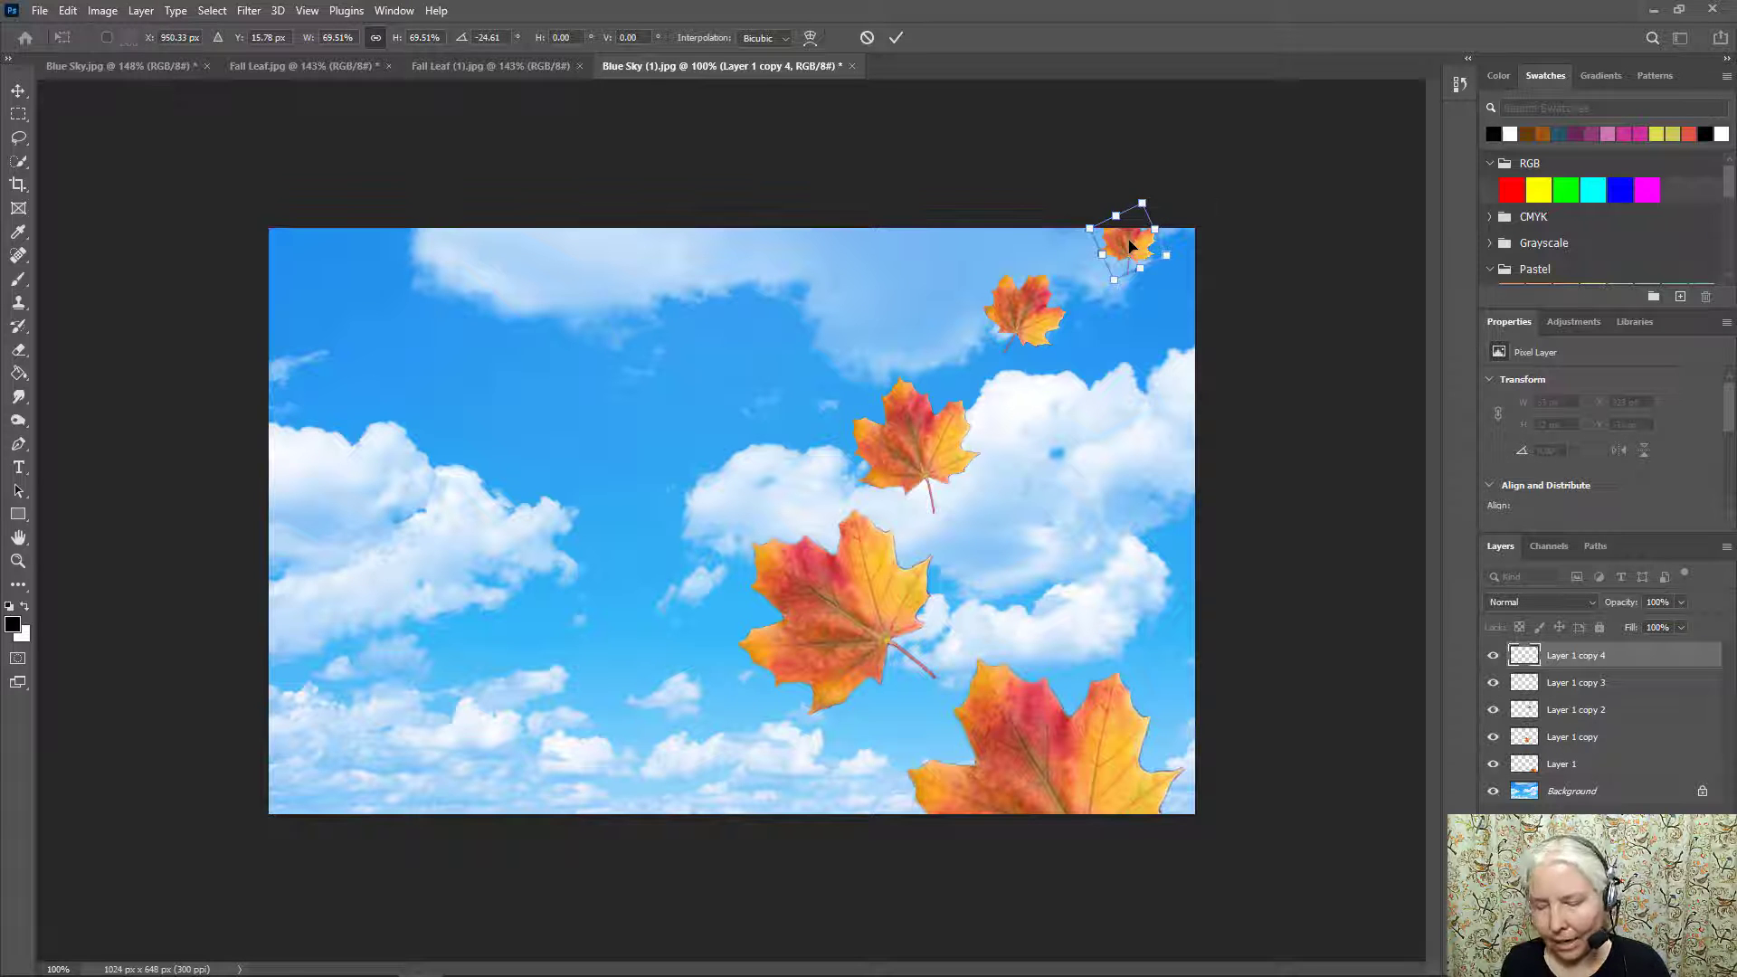
pyautogui.press('Return')
# Turn the Move tool's Auto-Select off and back on, and pick individual leaves directly on the canvas.
pyautogui.click(1015, 312)
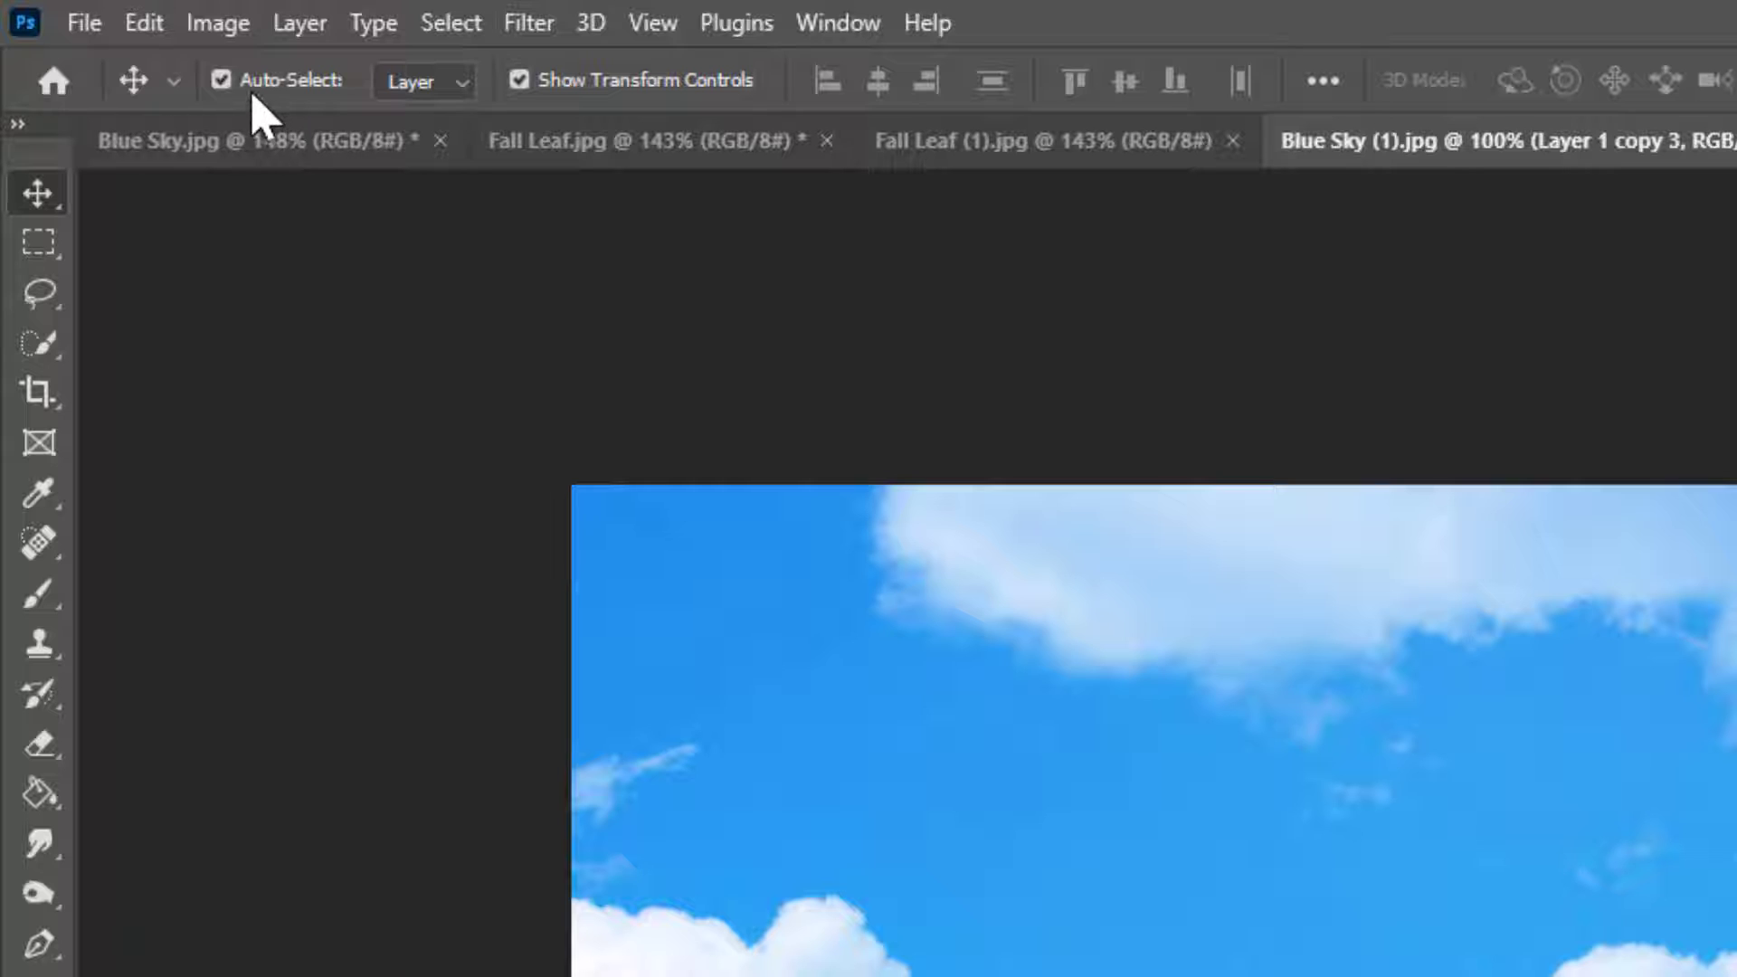
pyautogui.click(220, 80)
pyautogui.click(221, 81)
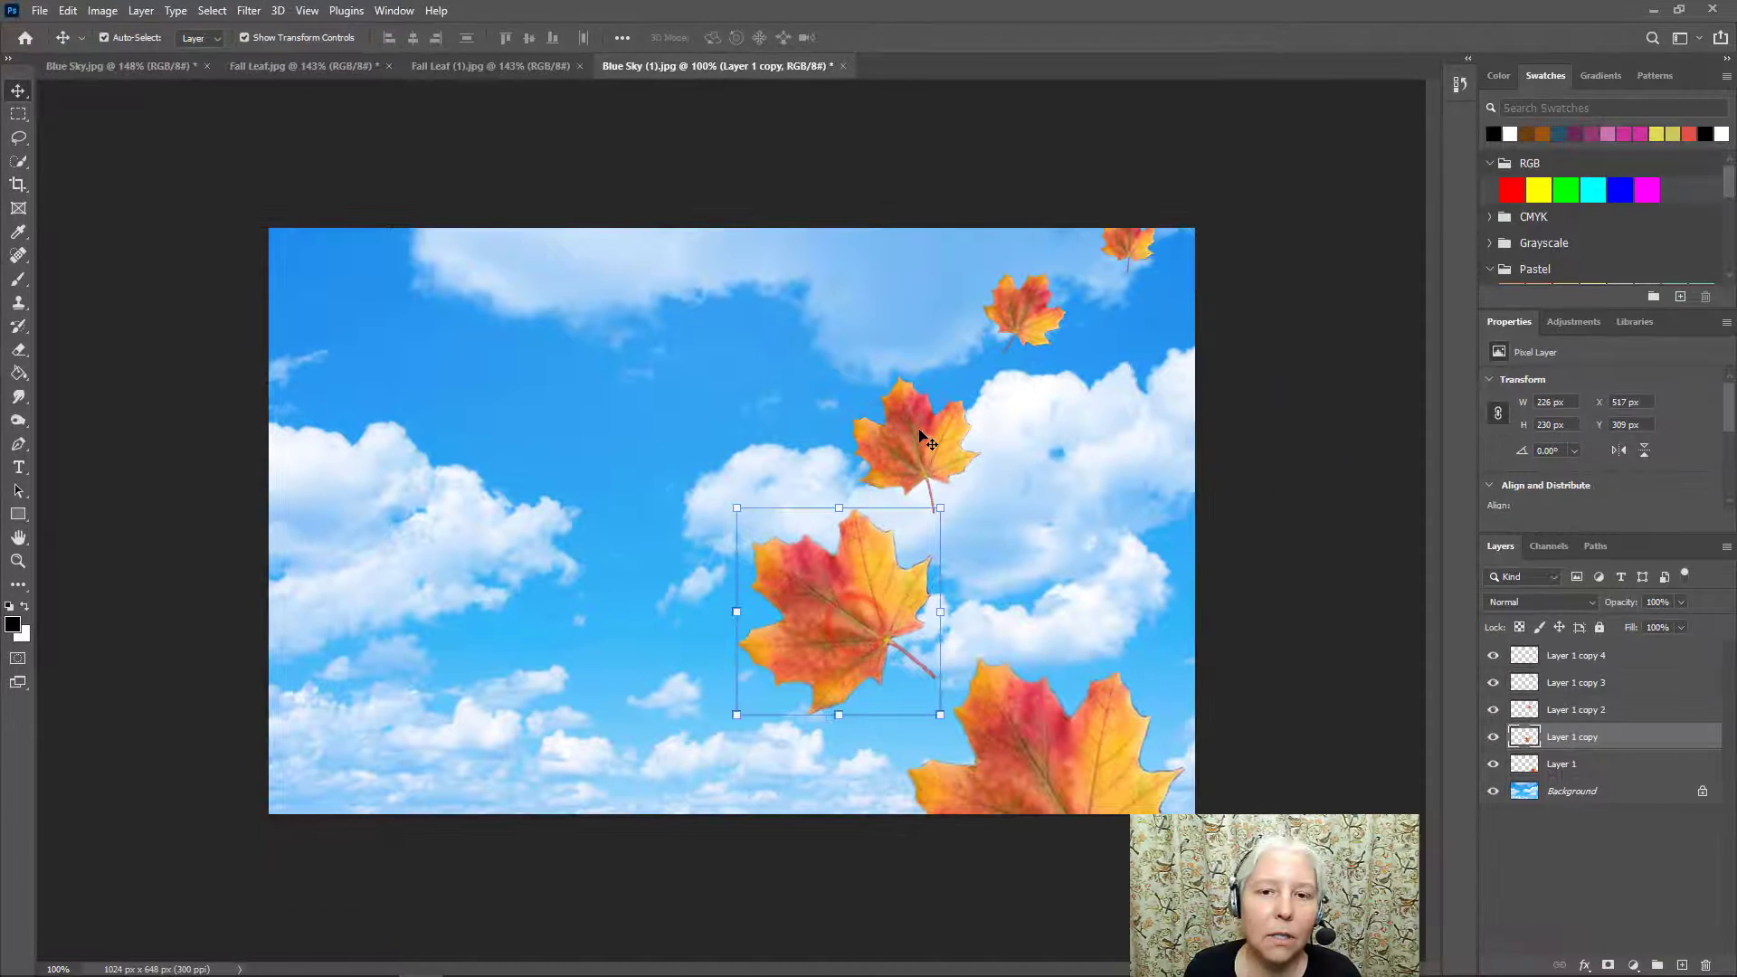
pyautogui.click(919, 433)
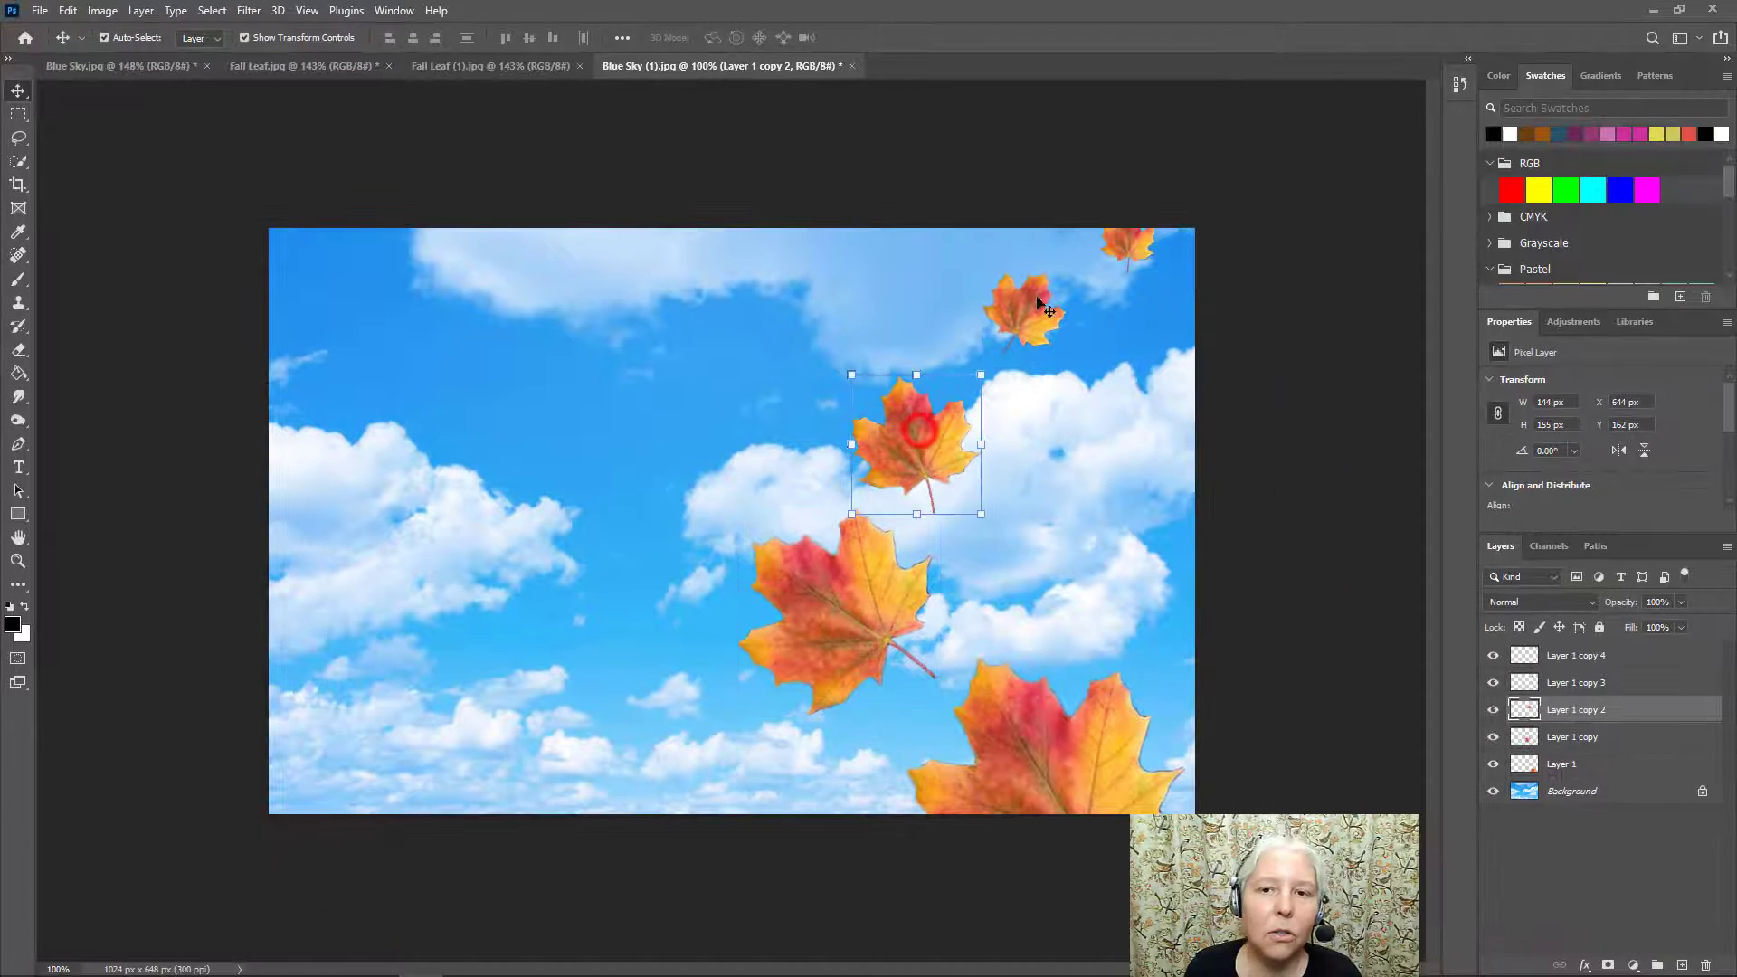
# Nudge the three smallest leaves: the second smallest down, the next larger up and left, and the topmost slightly right.
pyautogui.moveTo(1038, 299); pyautogui.dragTo(1042, 327)
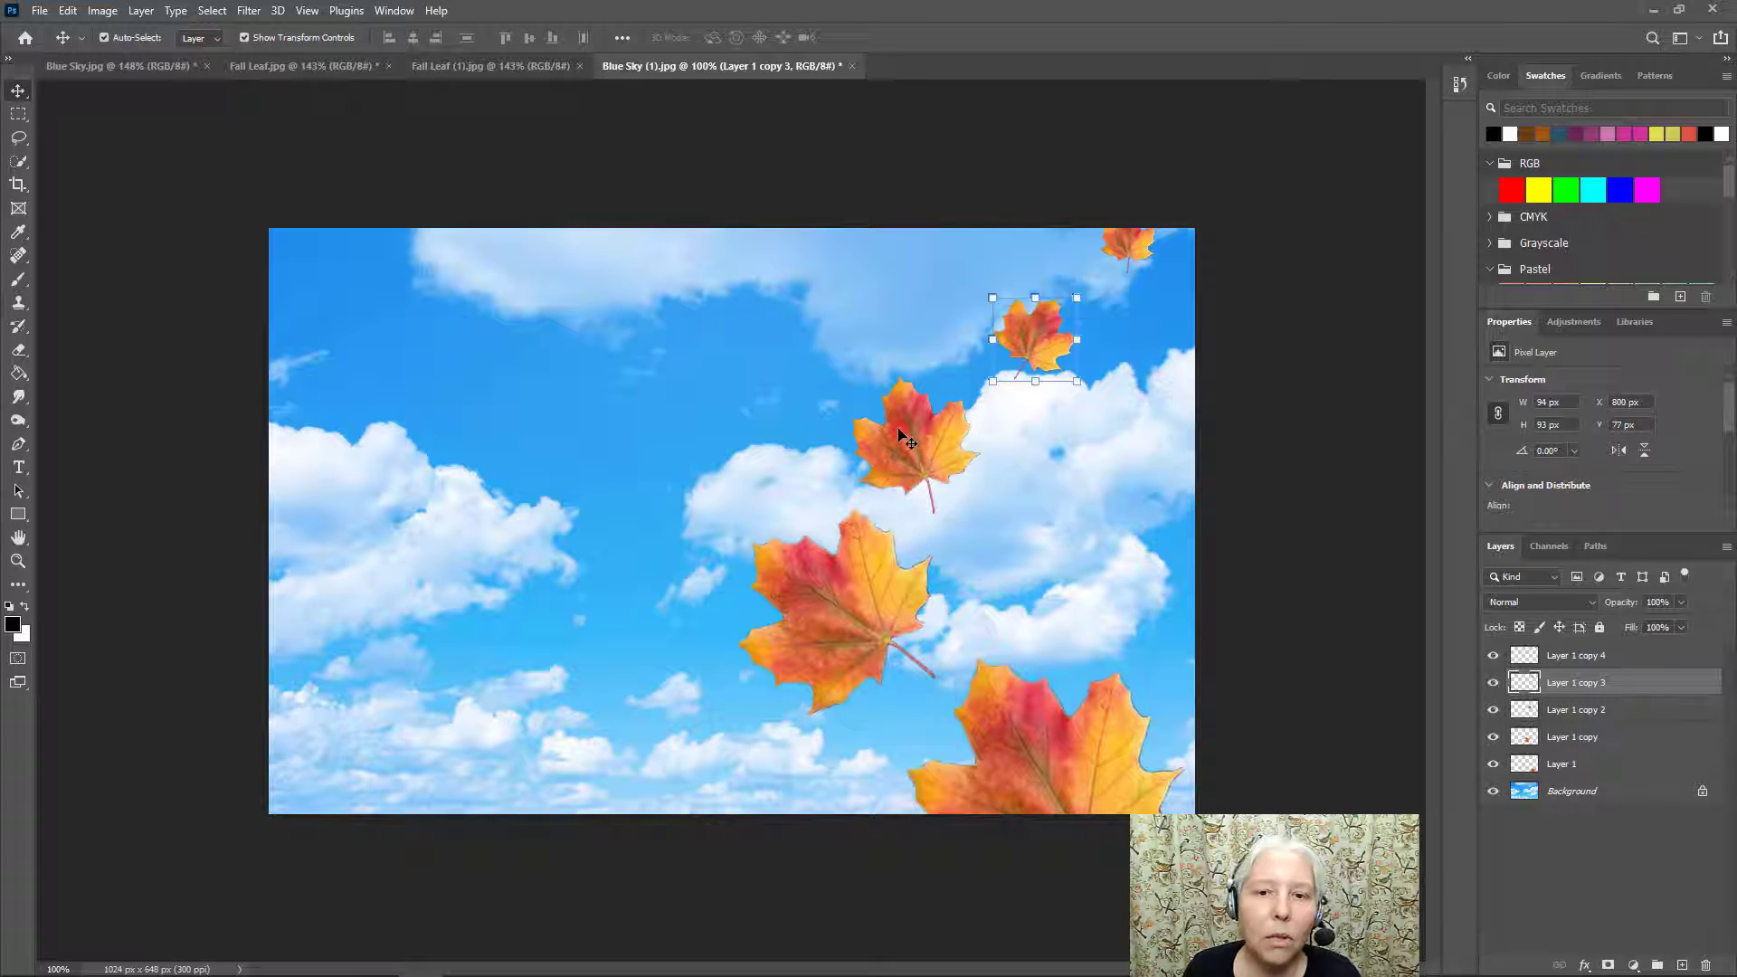
pyautogui.moveTo(905, 438); pyautogui.dragTo(893, 428)
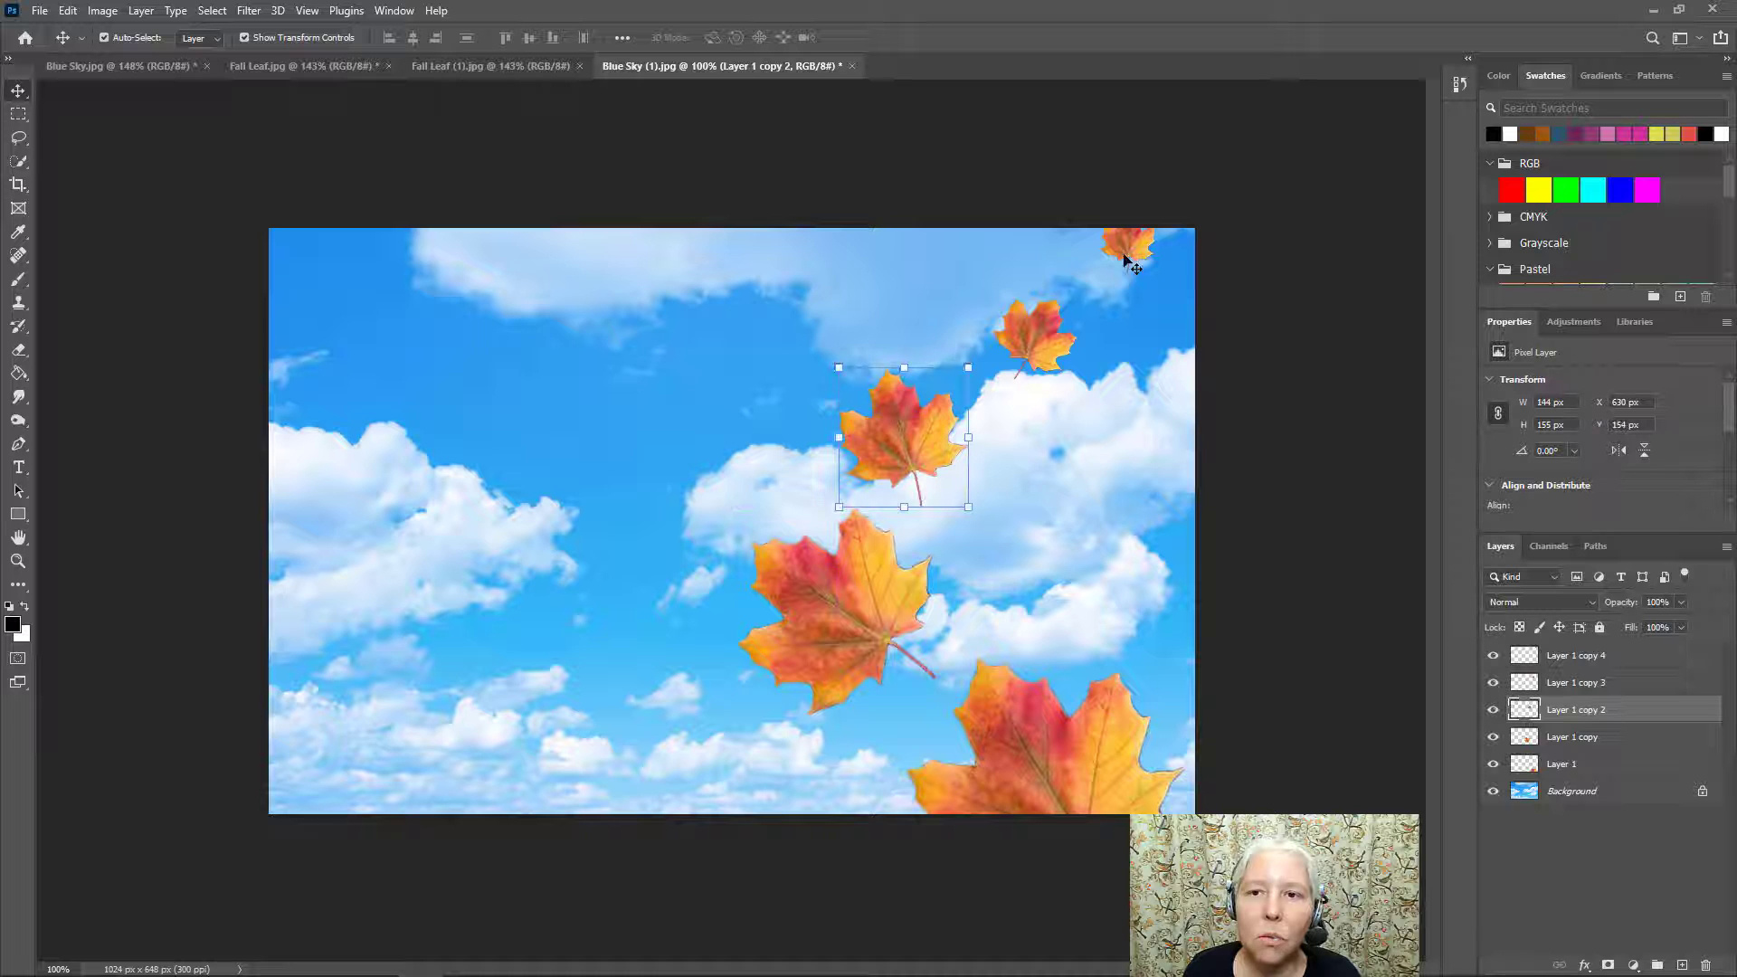
pyautogui.click(1131, 262)
pyautogui.moveTo(1138, 246); pyautogui.dragTo(1138, 246)
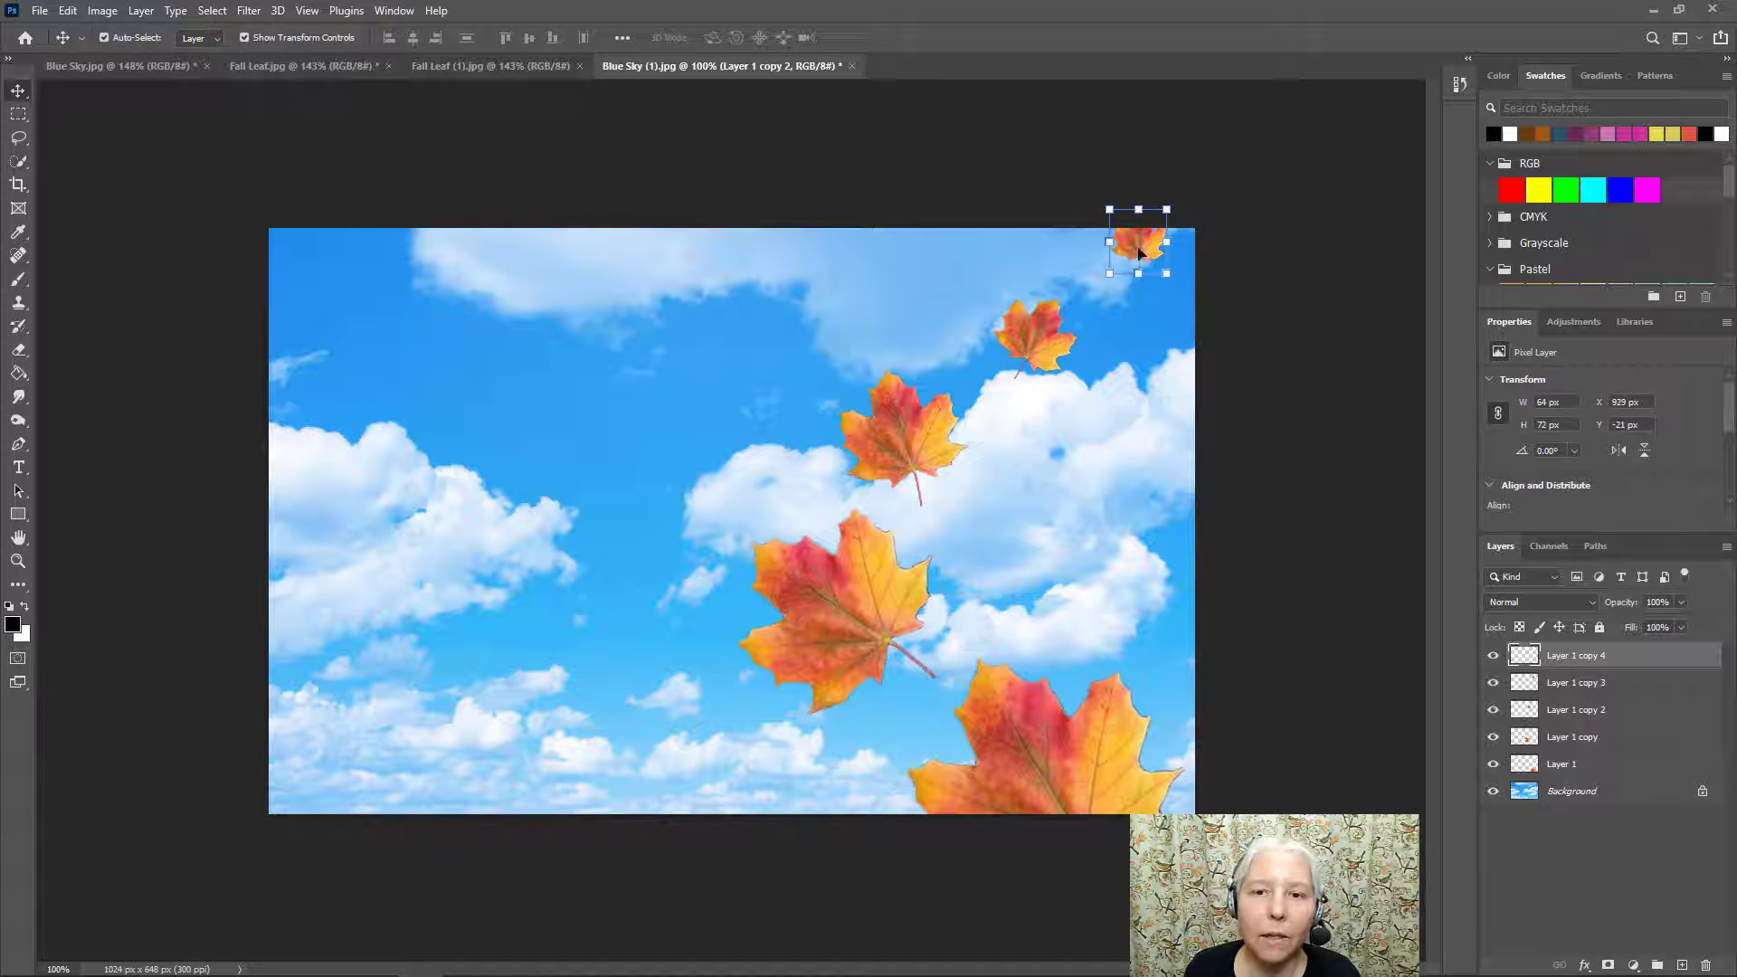
# Duplicate the second-smallest leaf onto the cloud at the sky's left side, at about X 60, Y 300 px.
pyautogui.click(1032, 338)
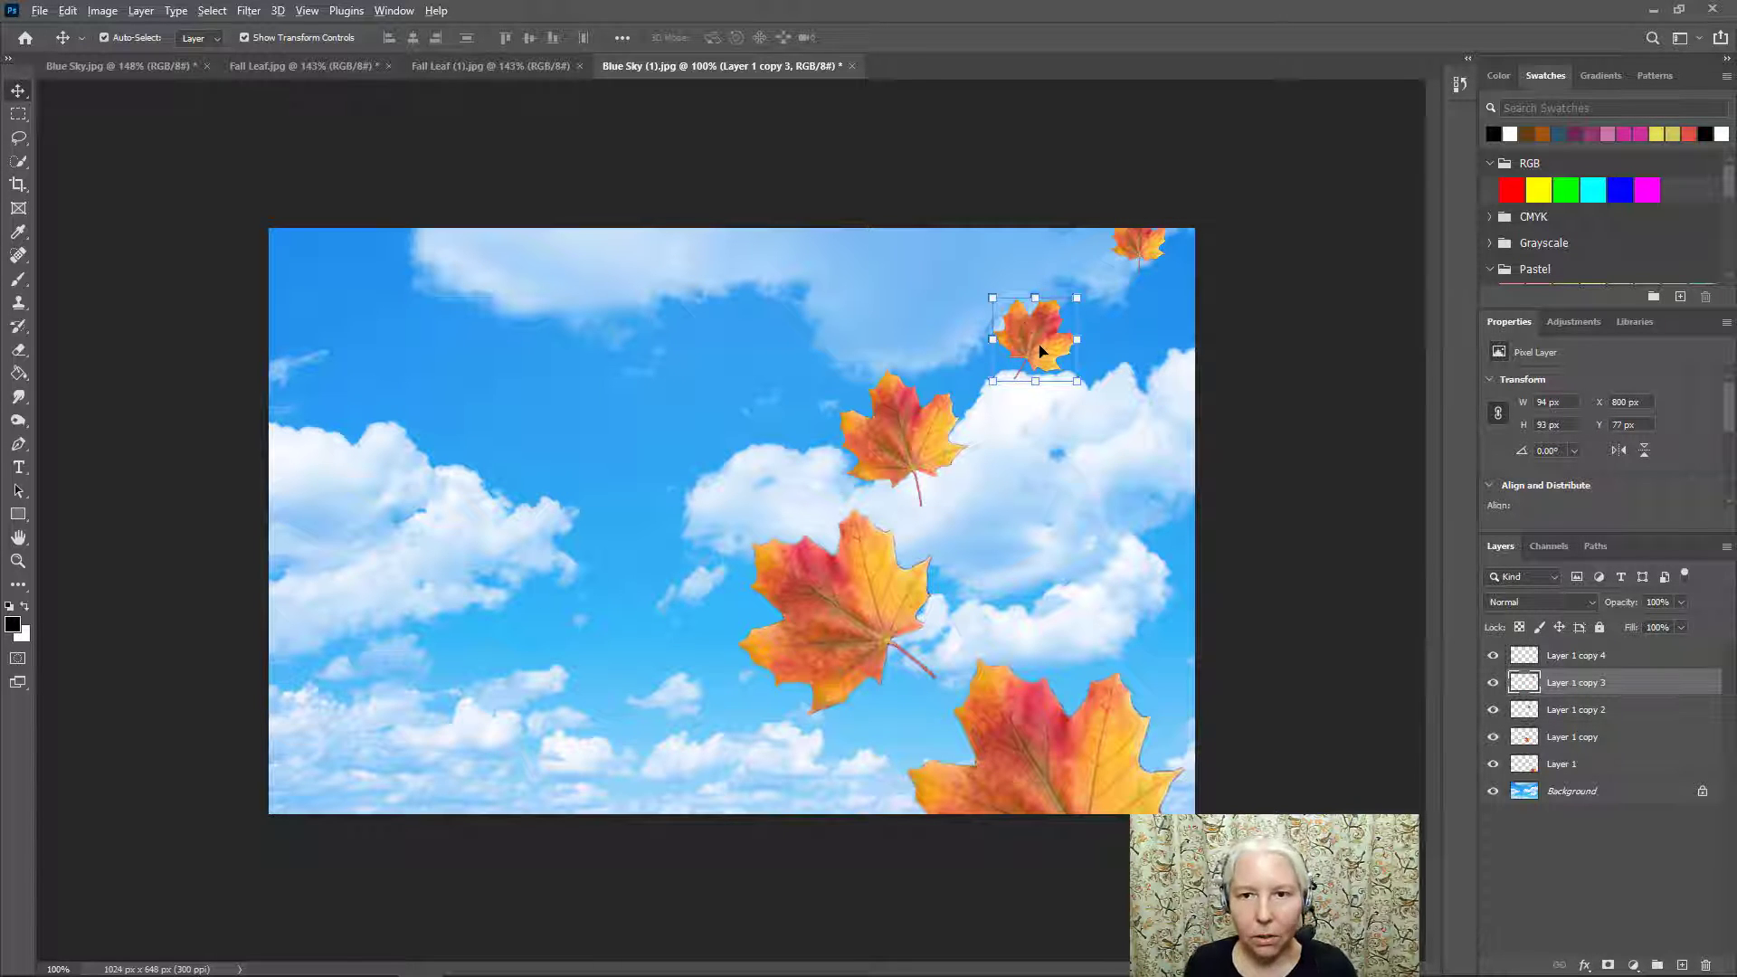
pyautogui.moveTo(1039, 352); pyautogui.dragTo(366, 544)
pyautogui.click(453, 433)
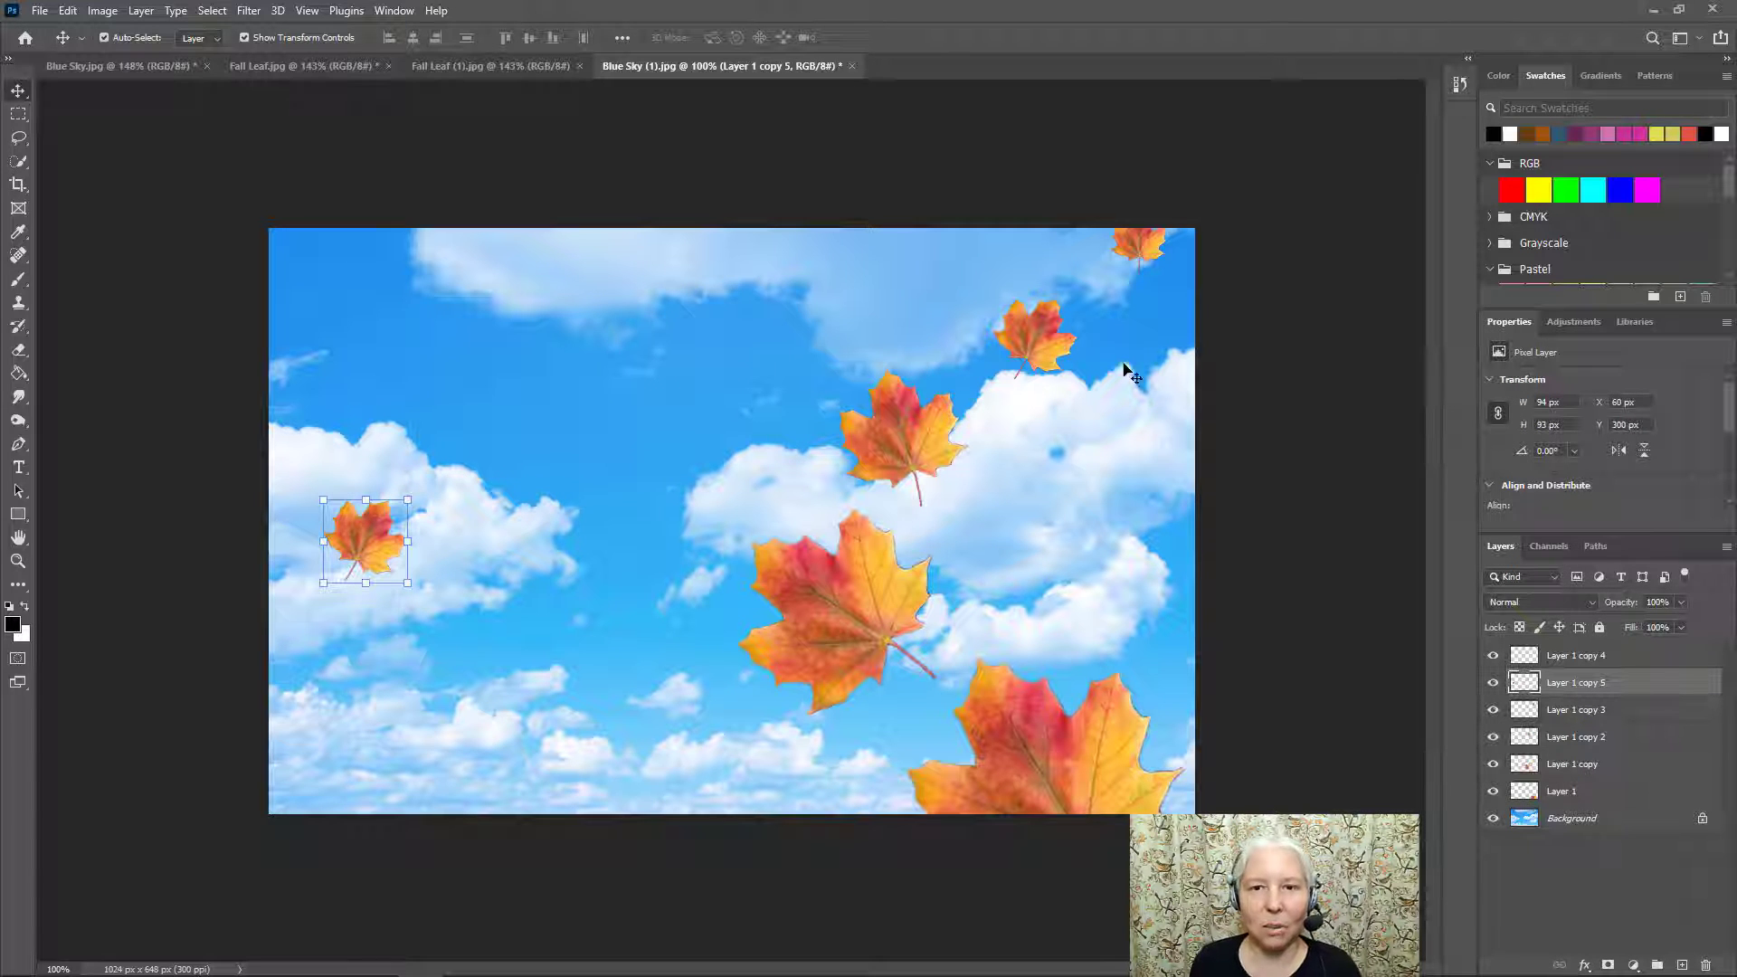
# Move the upper-right leaf slightly down and right, move the leaf above the central one up and left, and deselect all layers.
pyautogui.moveTo(1052, 349); pyautogui.dragTo(1076, 372)
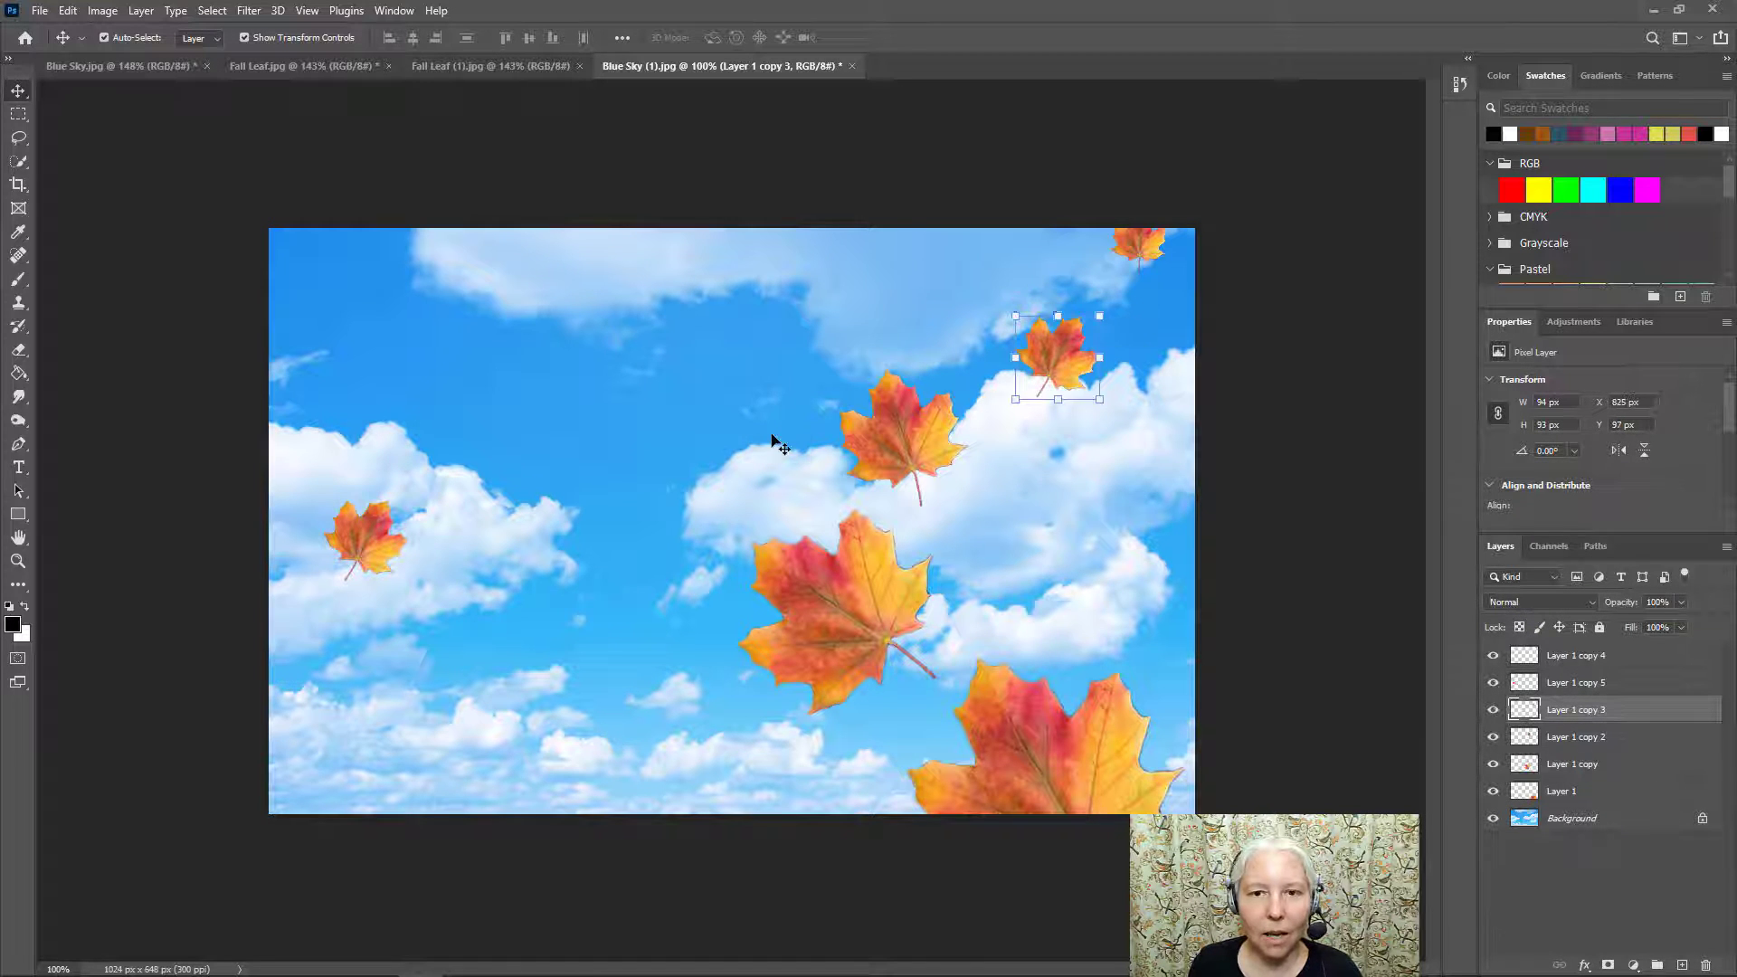
pyautogui.moveTo(896, 440); pyautogui.dragTo(868, 418)
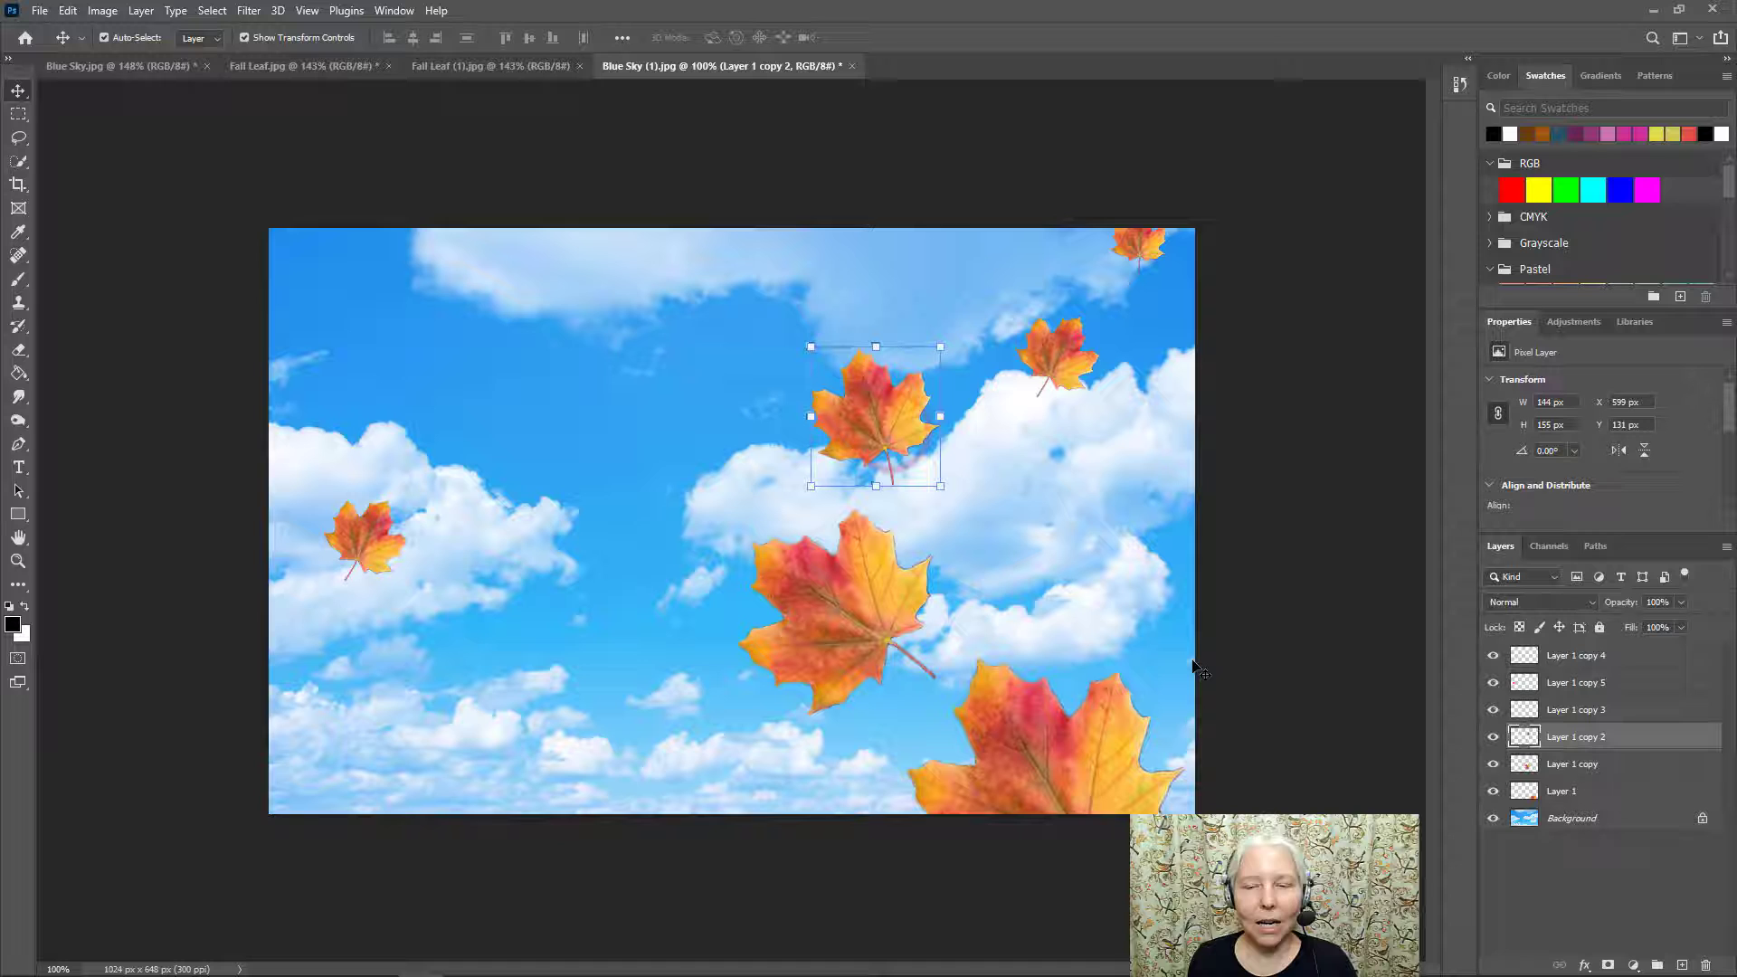
pyautogui.click(1279, 470)
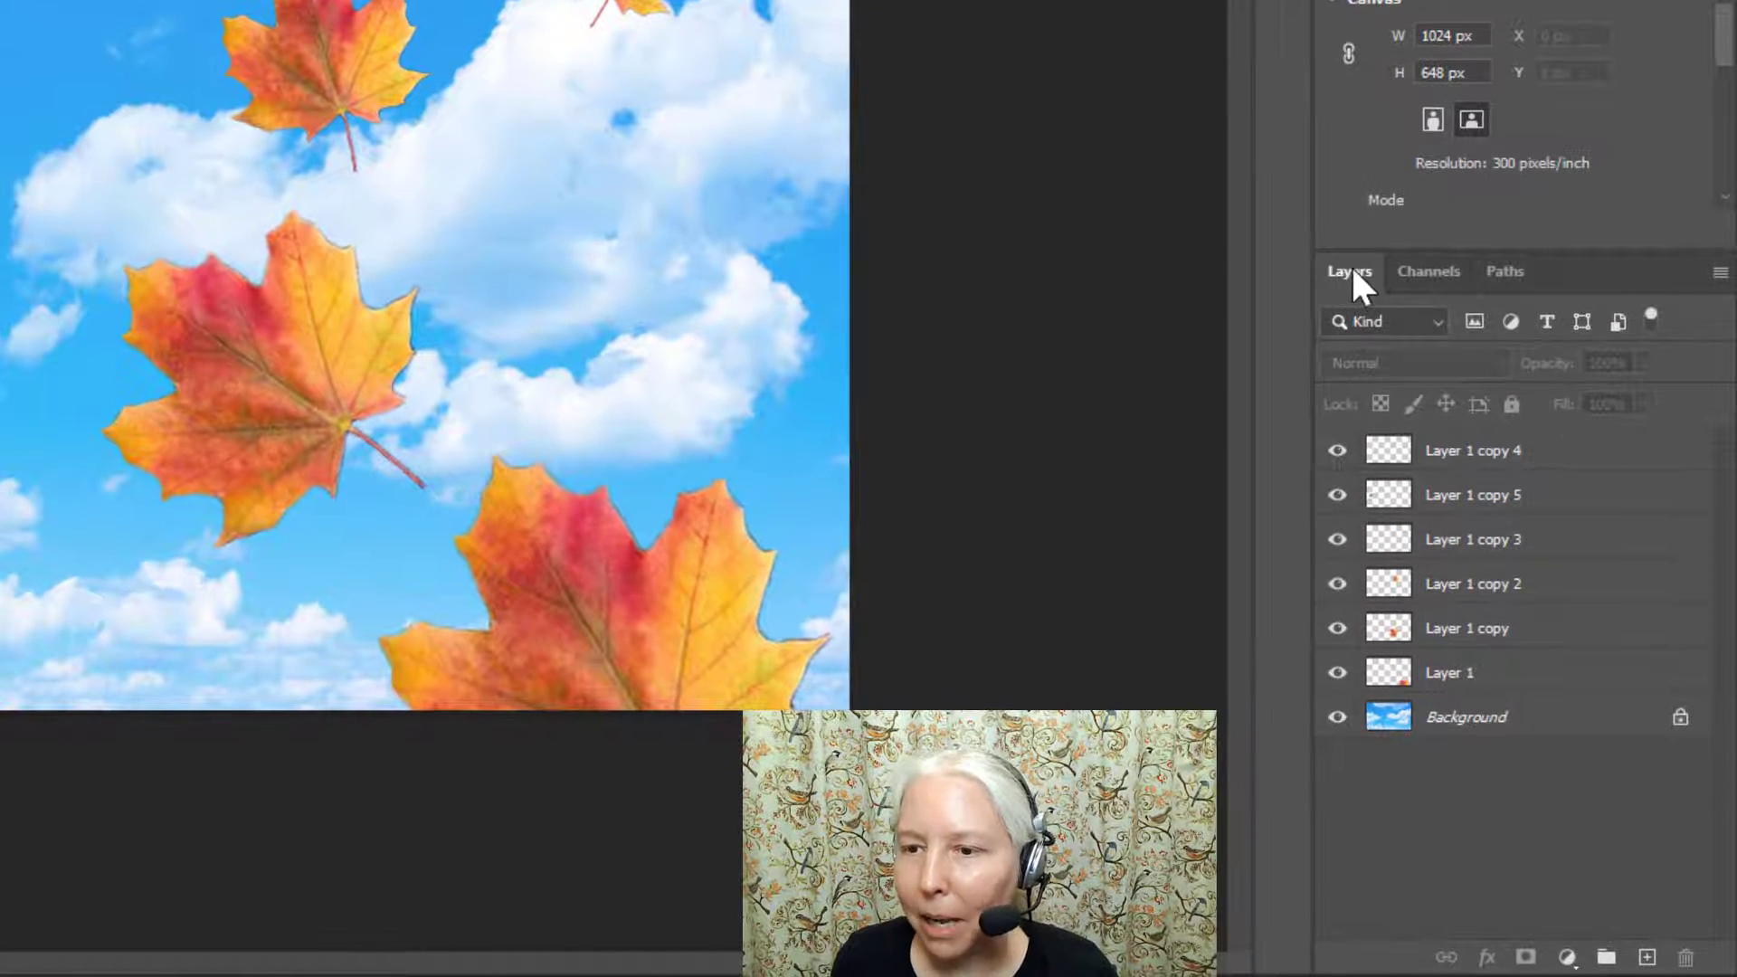
# Copy the entire sky from the Background layer and paste it into the leaf selection in Fall Leaf (1).jpg.
pyautogui.click(1448, 724)
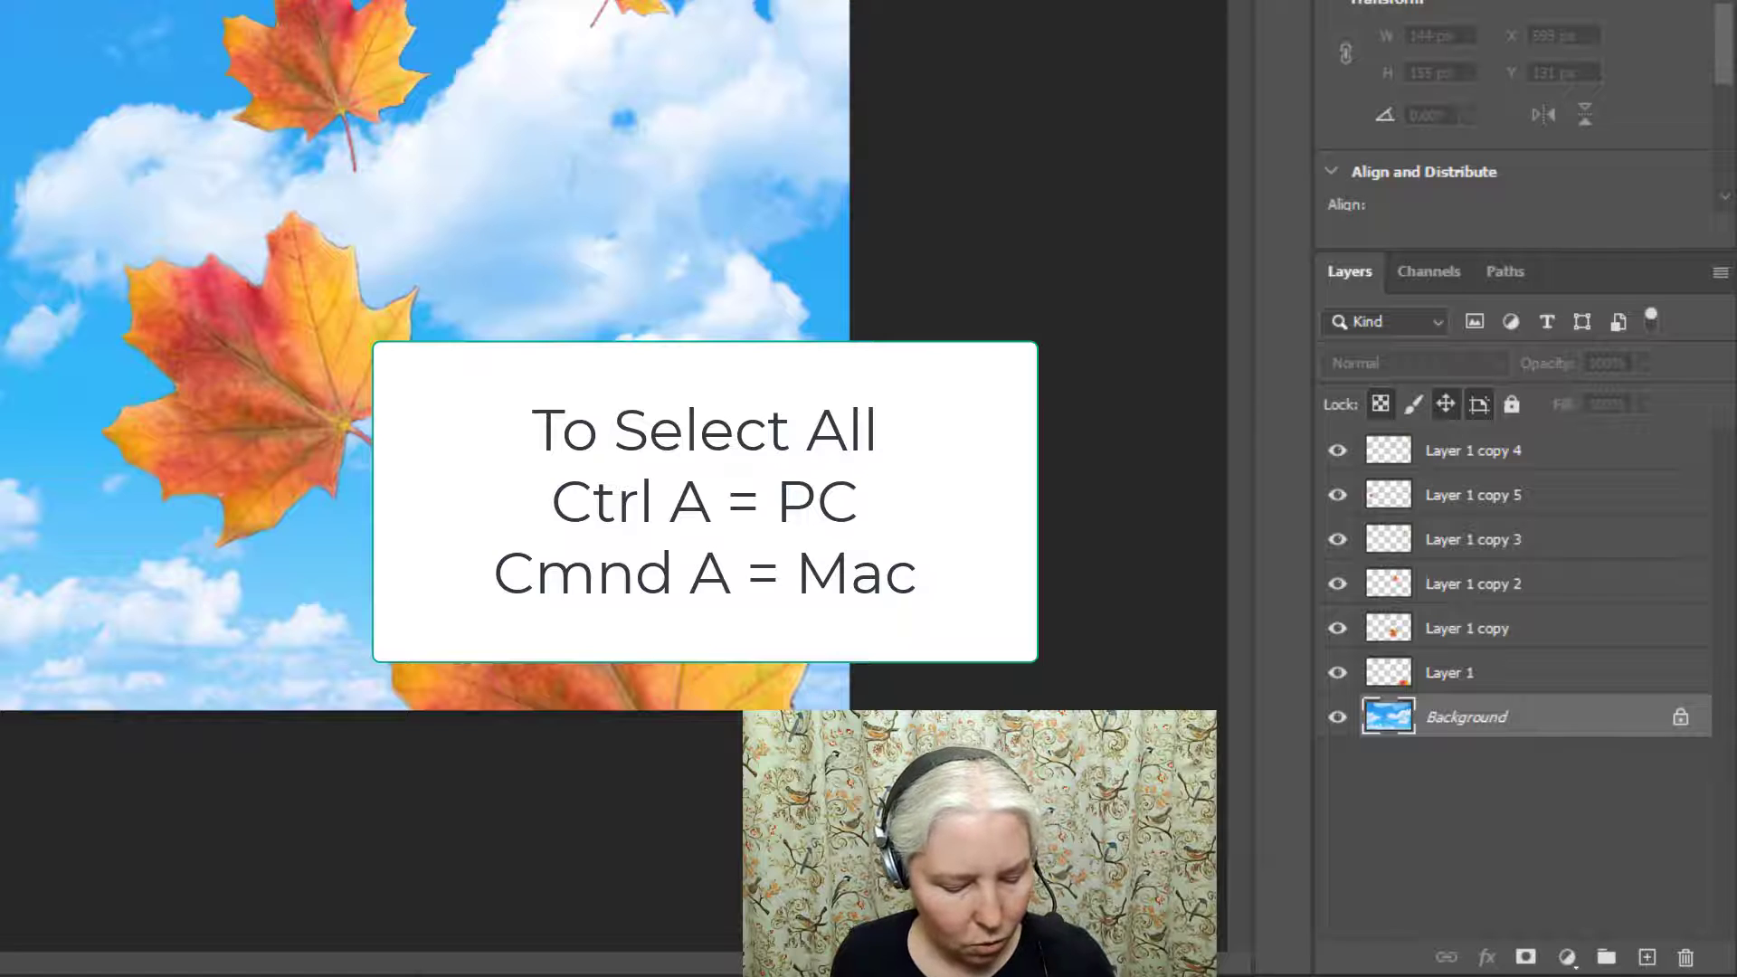
pyautogui.hotkey('ctrl', 'a')
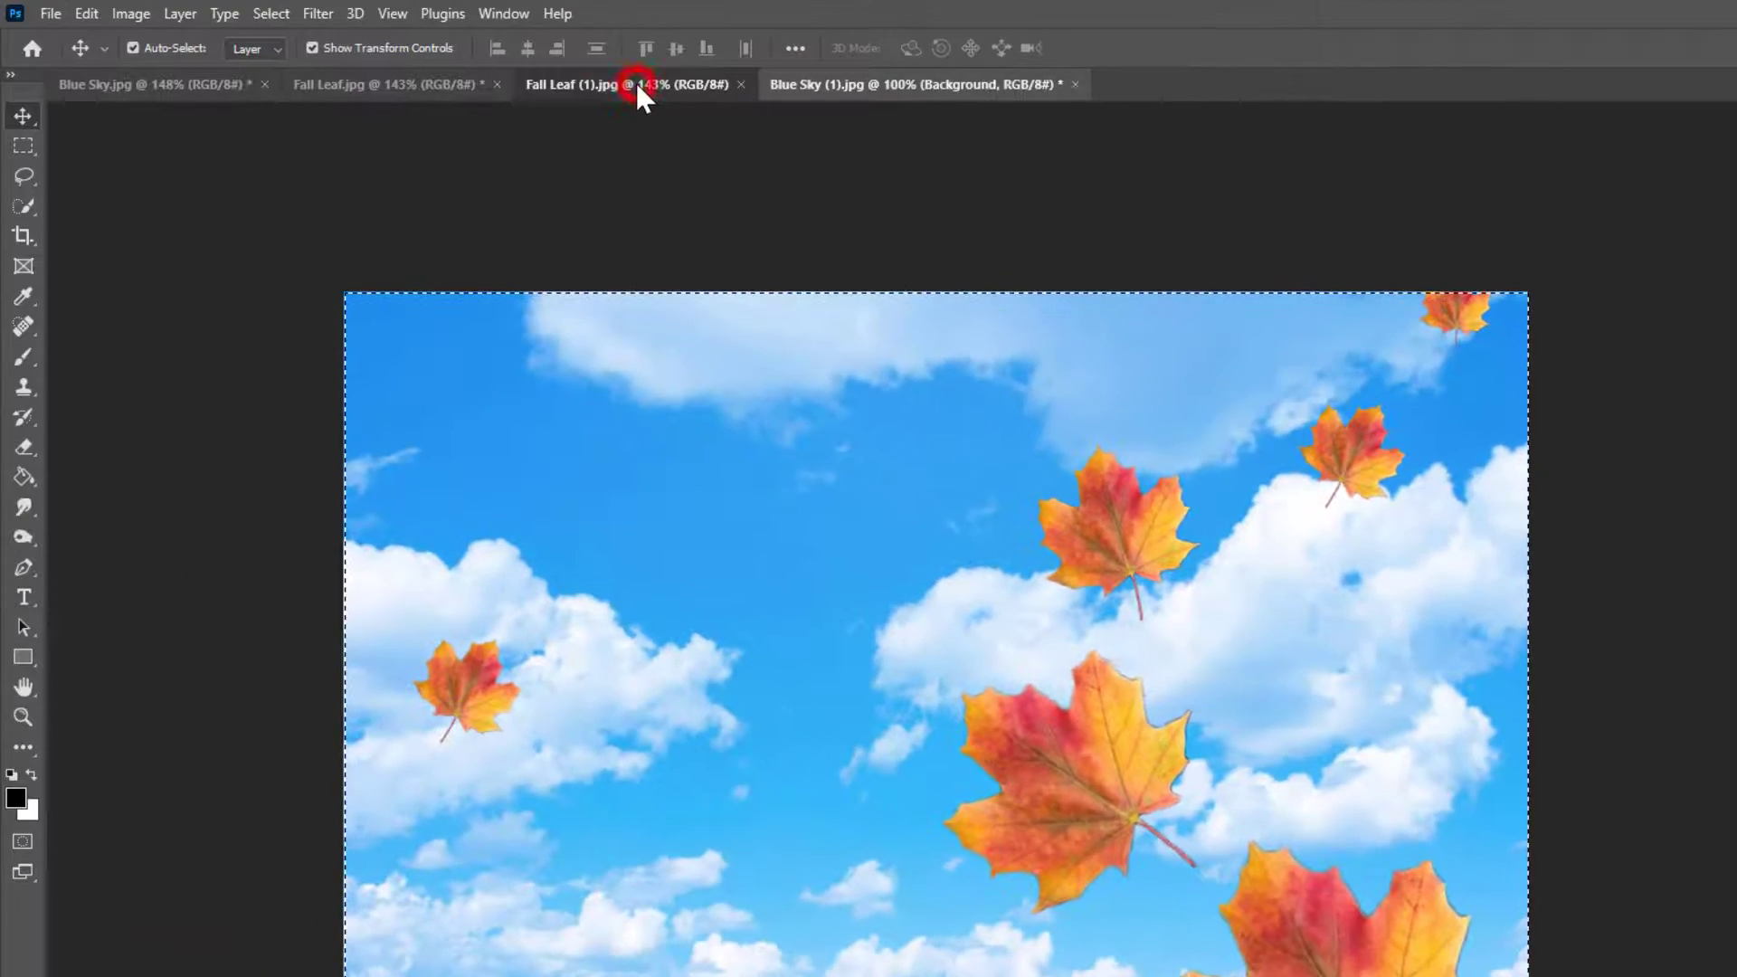
pyautogui.click(635, 82)
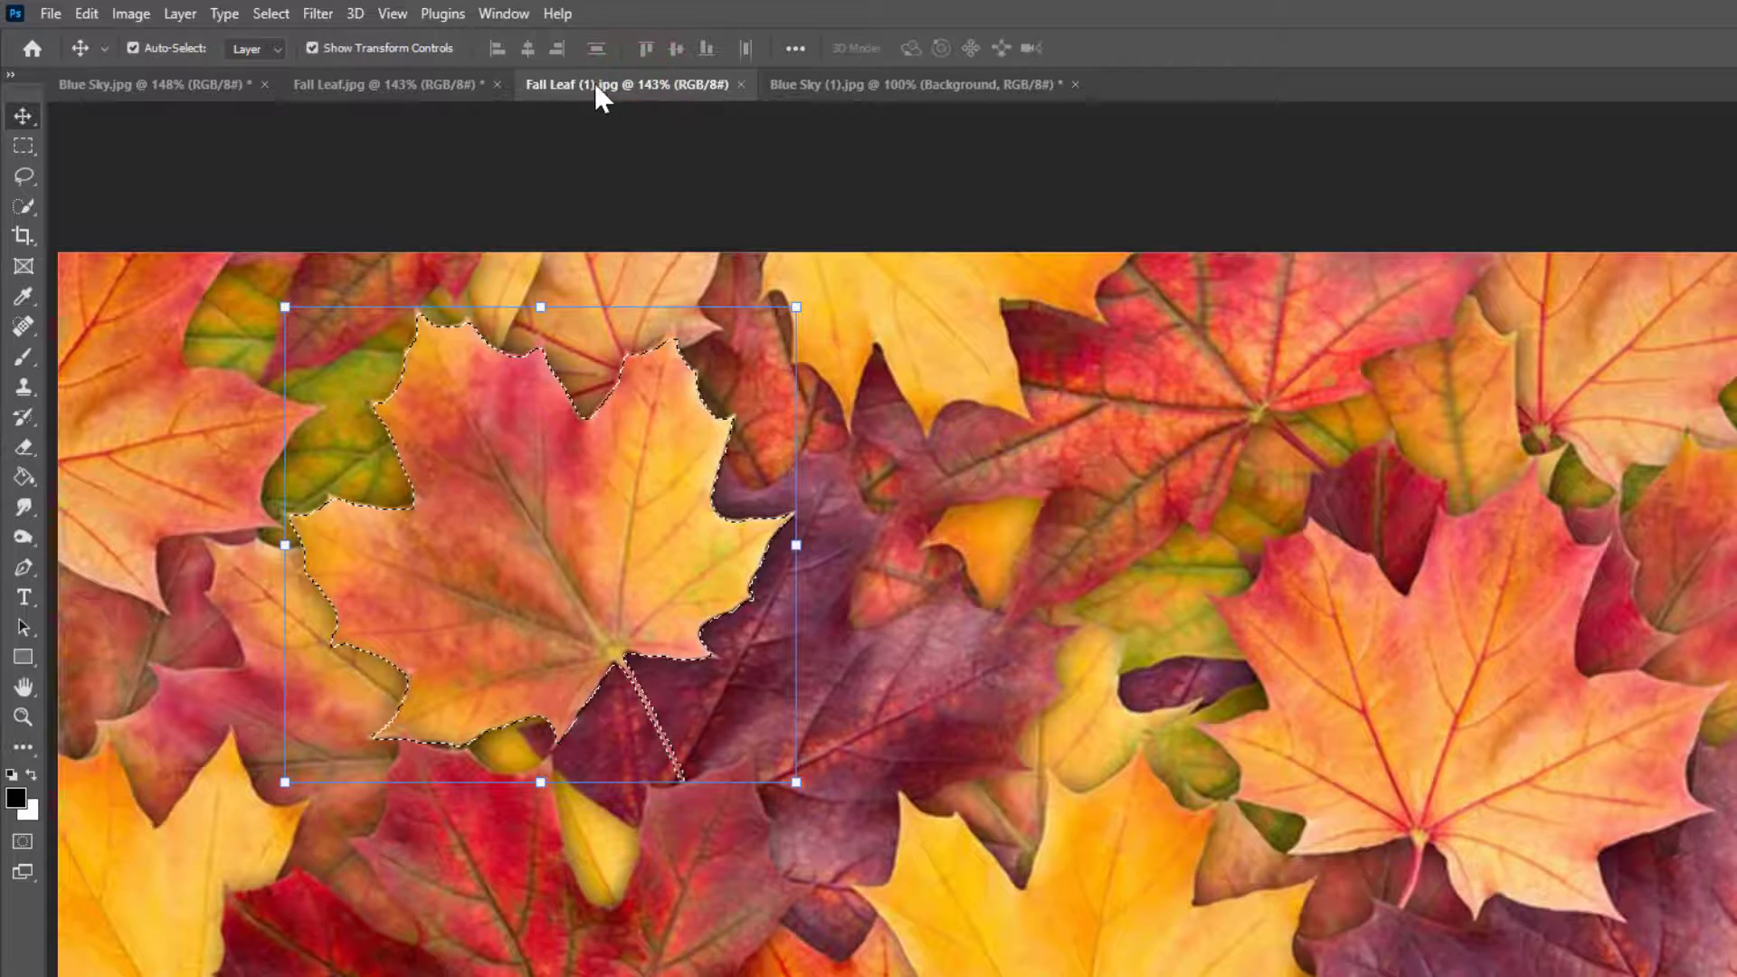
pyautogui.click(86, 15)
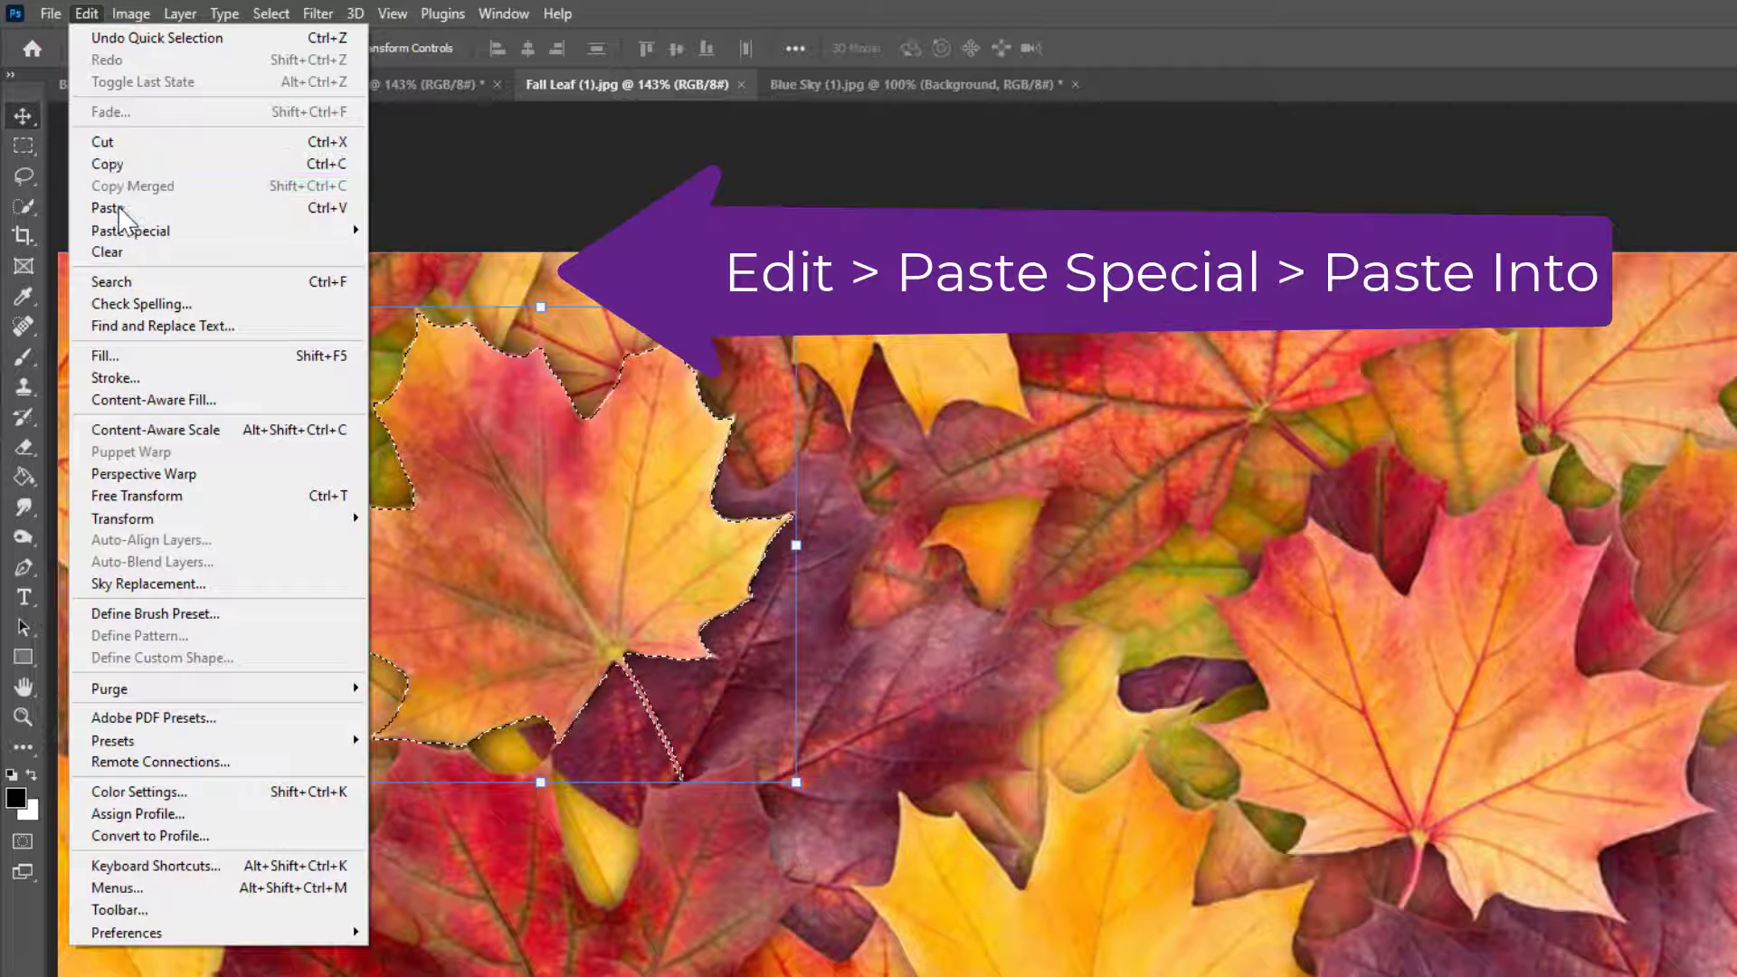
pyautogui.moveTo(136, 233)
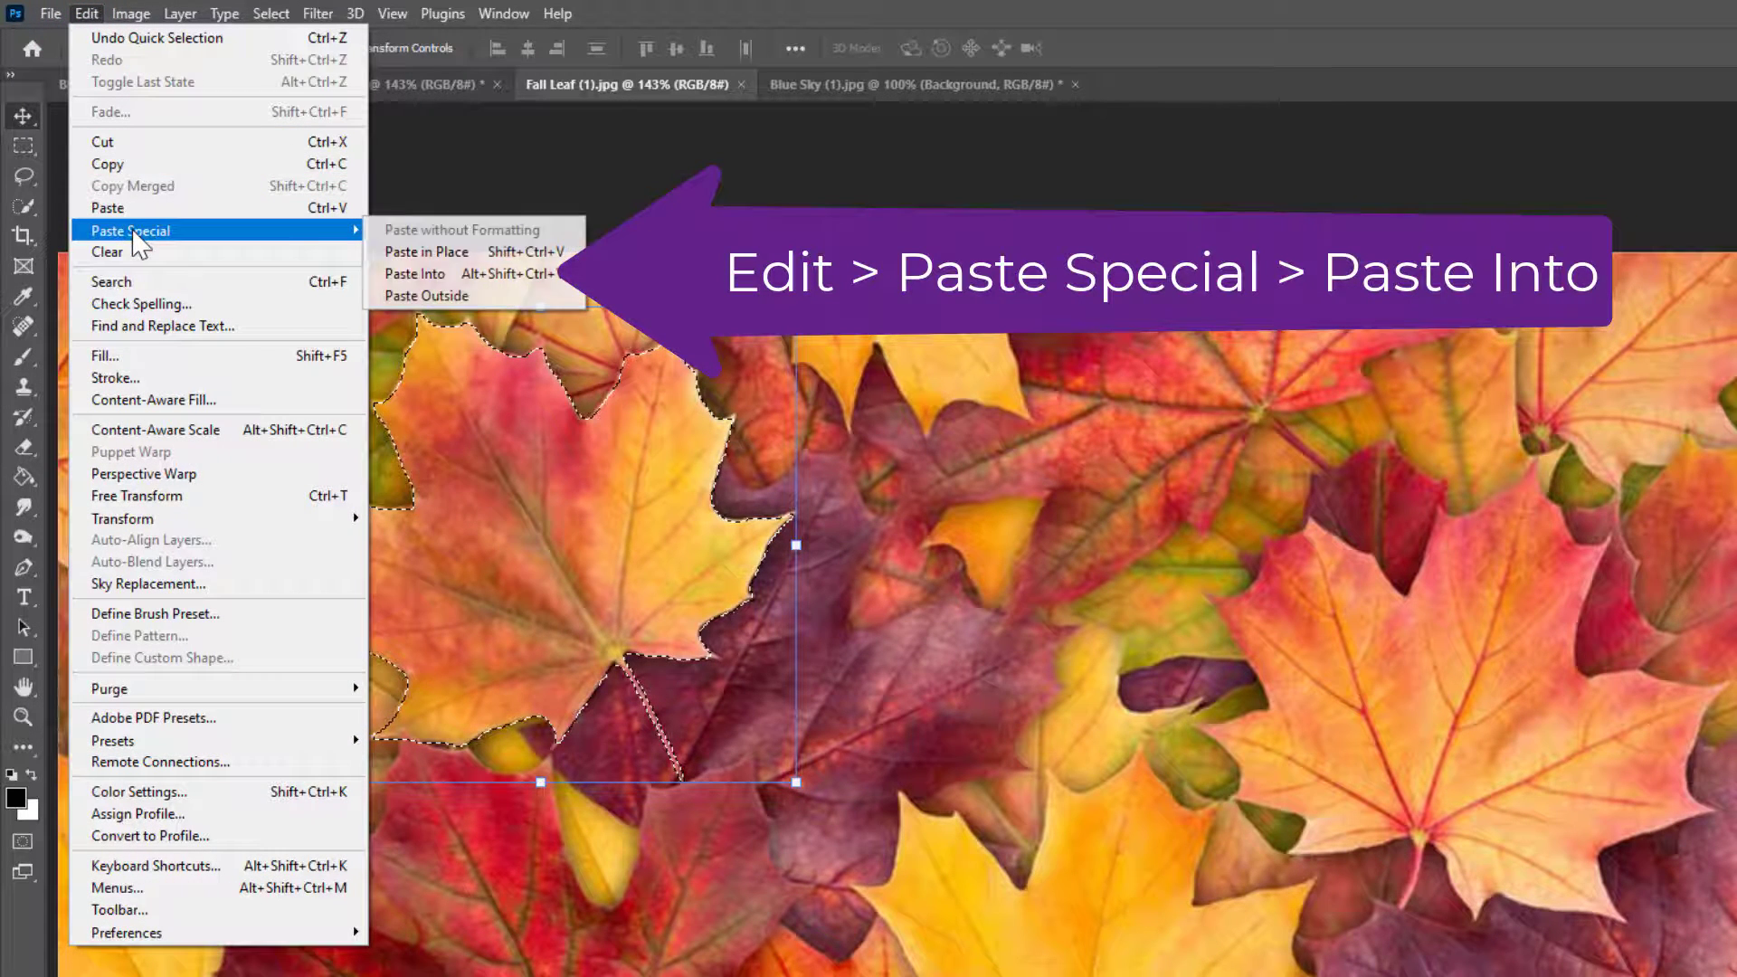
pyautogui.click(419, 275)
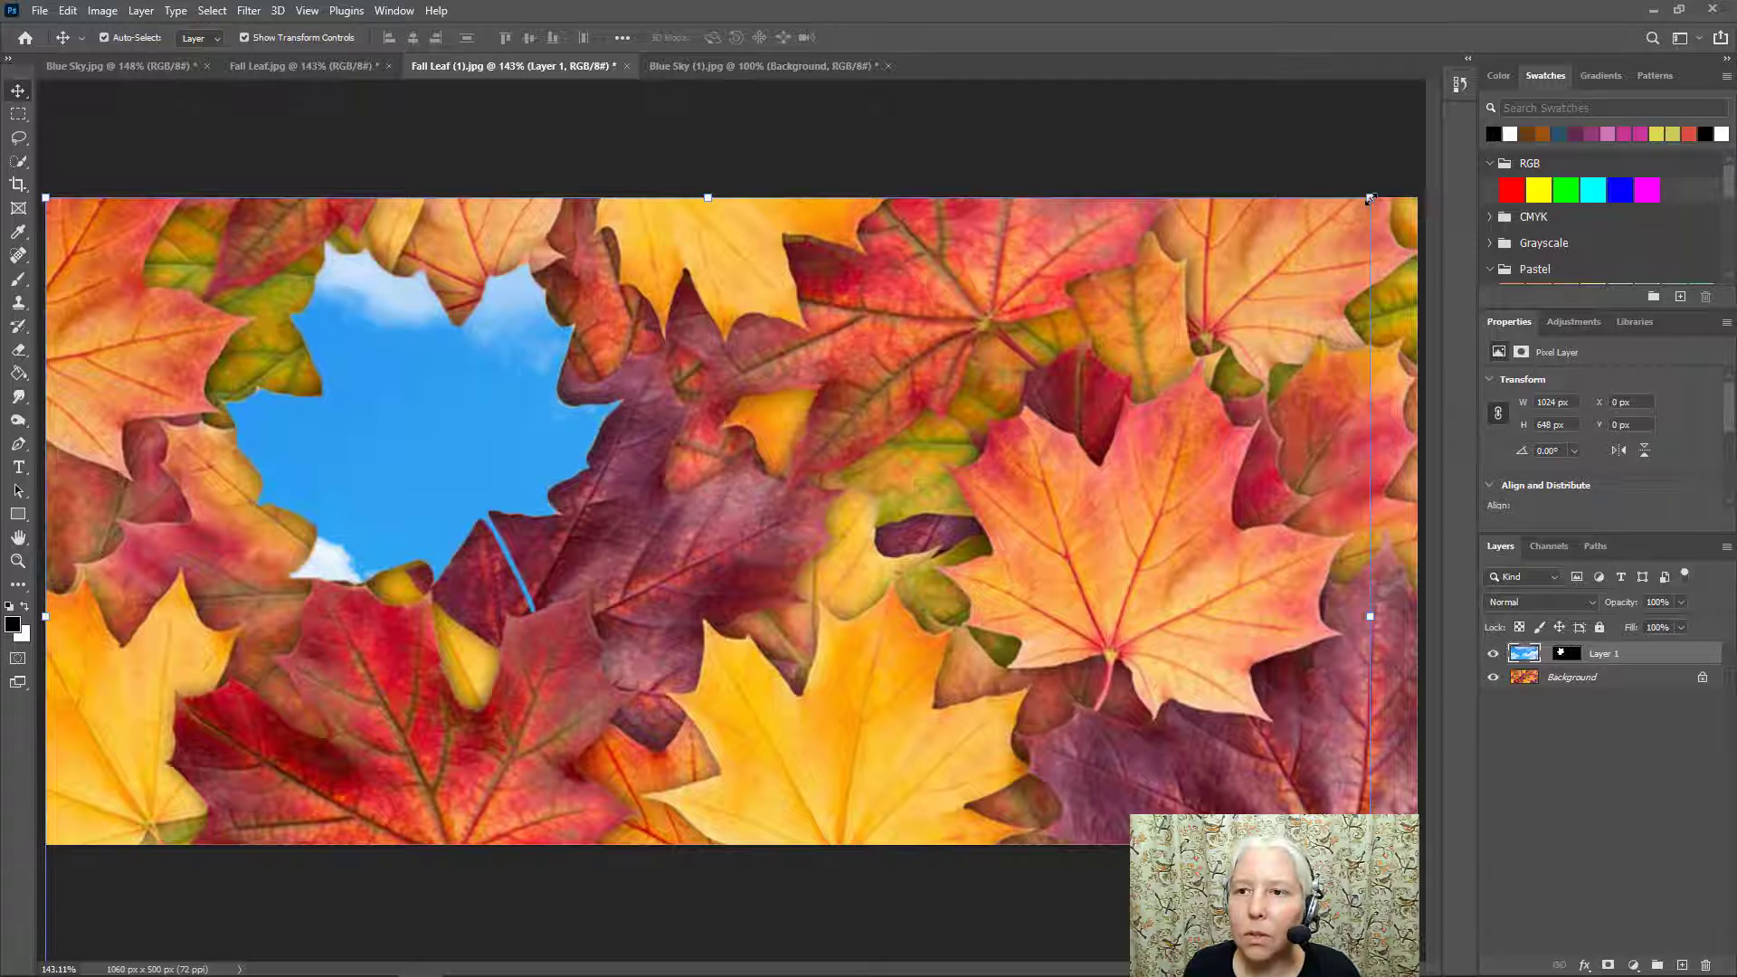
# Scale the pasted sky to about 47% and position it at about X 0, Y 23 px, with clouds filling the leaf shape.
pyautogui.moveTo(1369, 198); pyautogui.dragTo(861, 531)
pyautogui.moveTo(722, 692); pyautogui.dragTo(793, 390)
pyautogui.moveTo(950, 733); pyautogui.dragTo(780, 626)
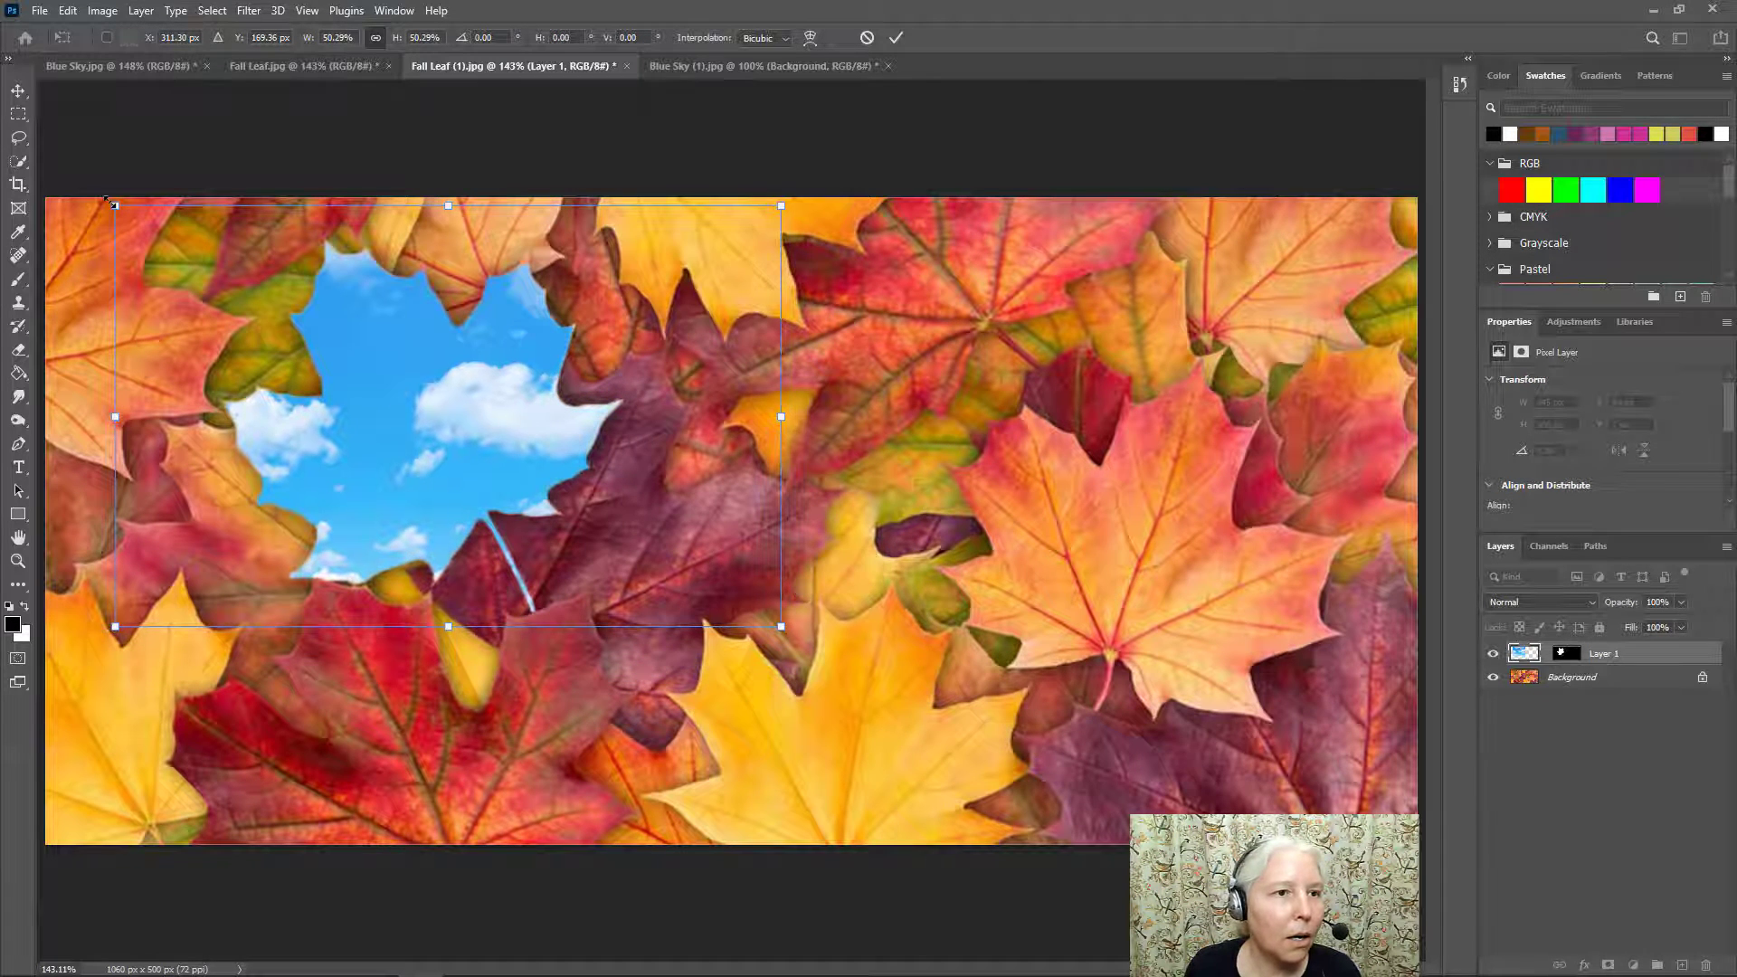
pyautogui.moveTo(111, 204); pyautogui.dragTo(253, 293)
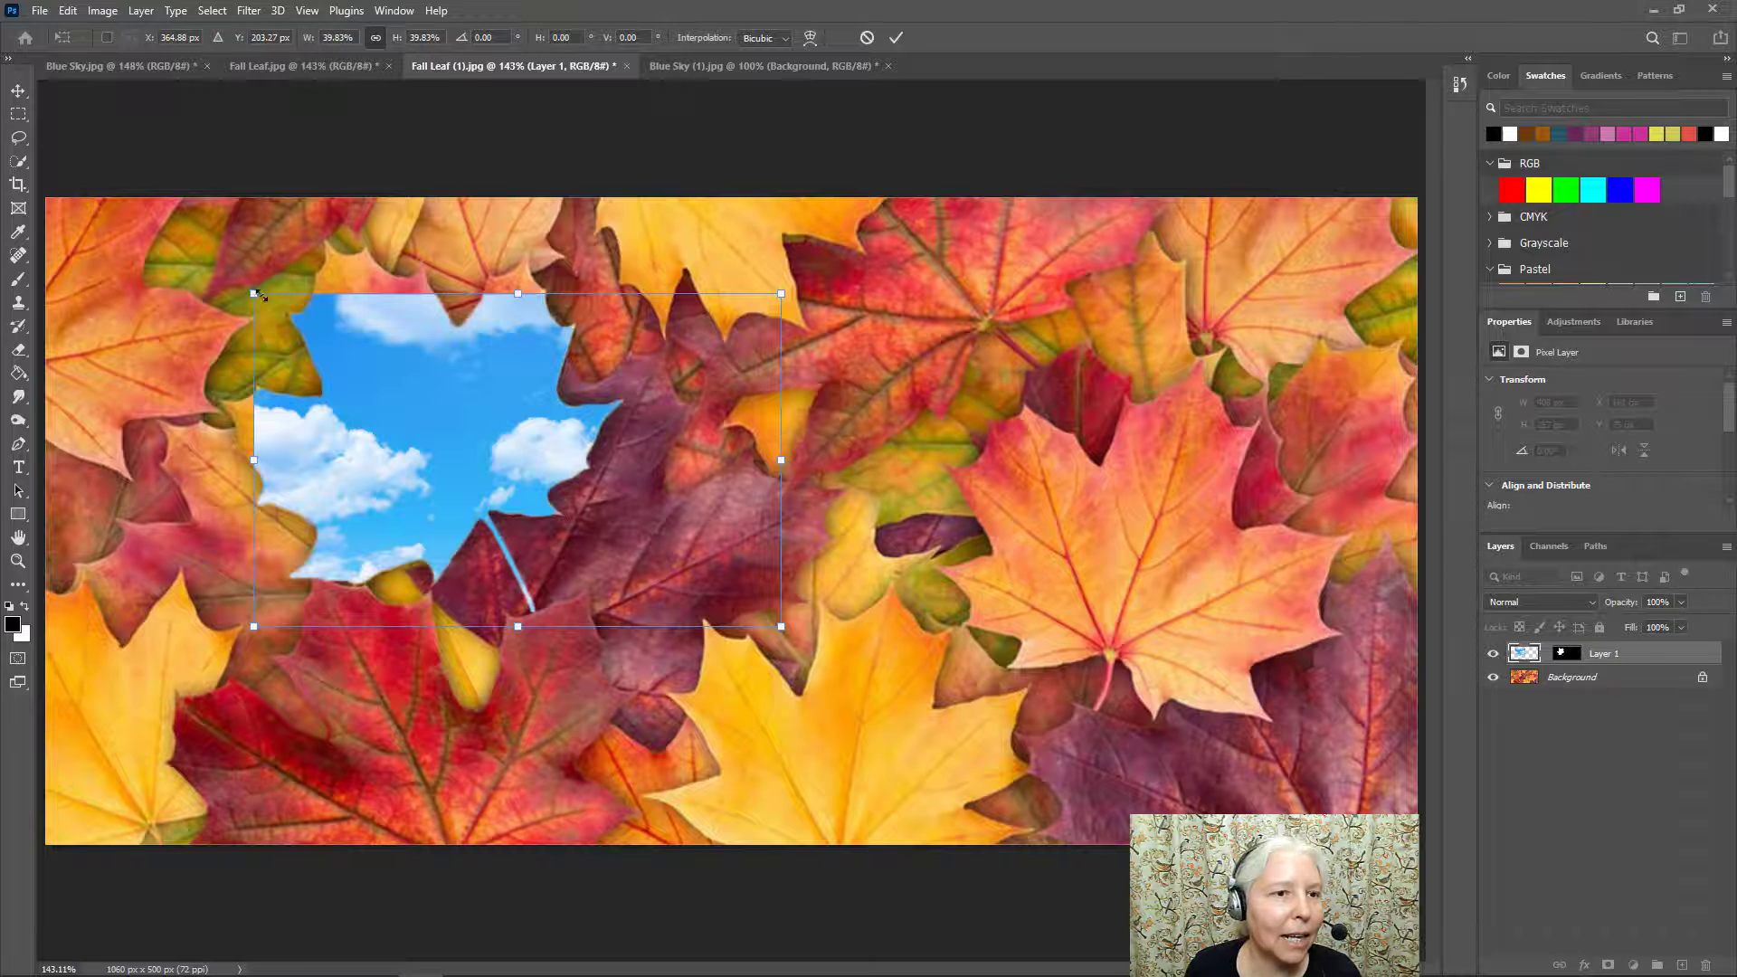
pyautogui.moveTo(252, 294); pyautogui.dragTo(164, 229)
pyautogui.moveTo(504, 397); pyautogui.dragTo(396, 393)
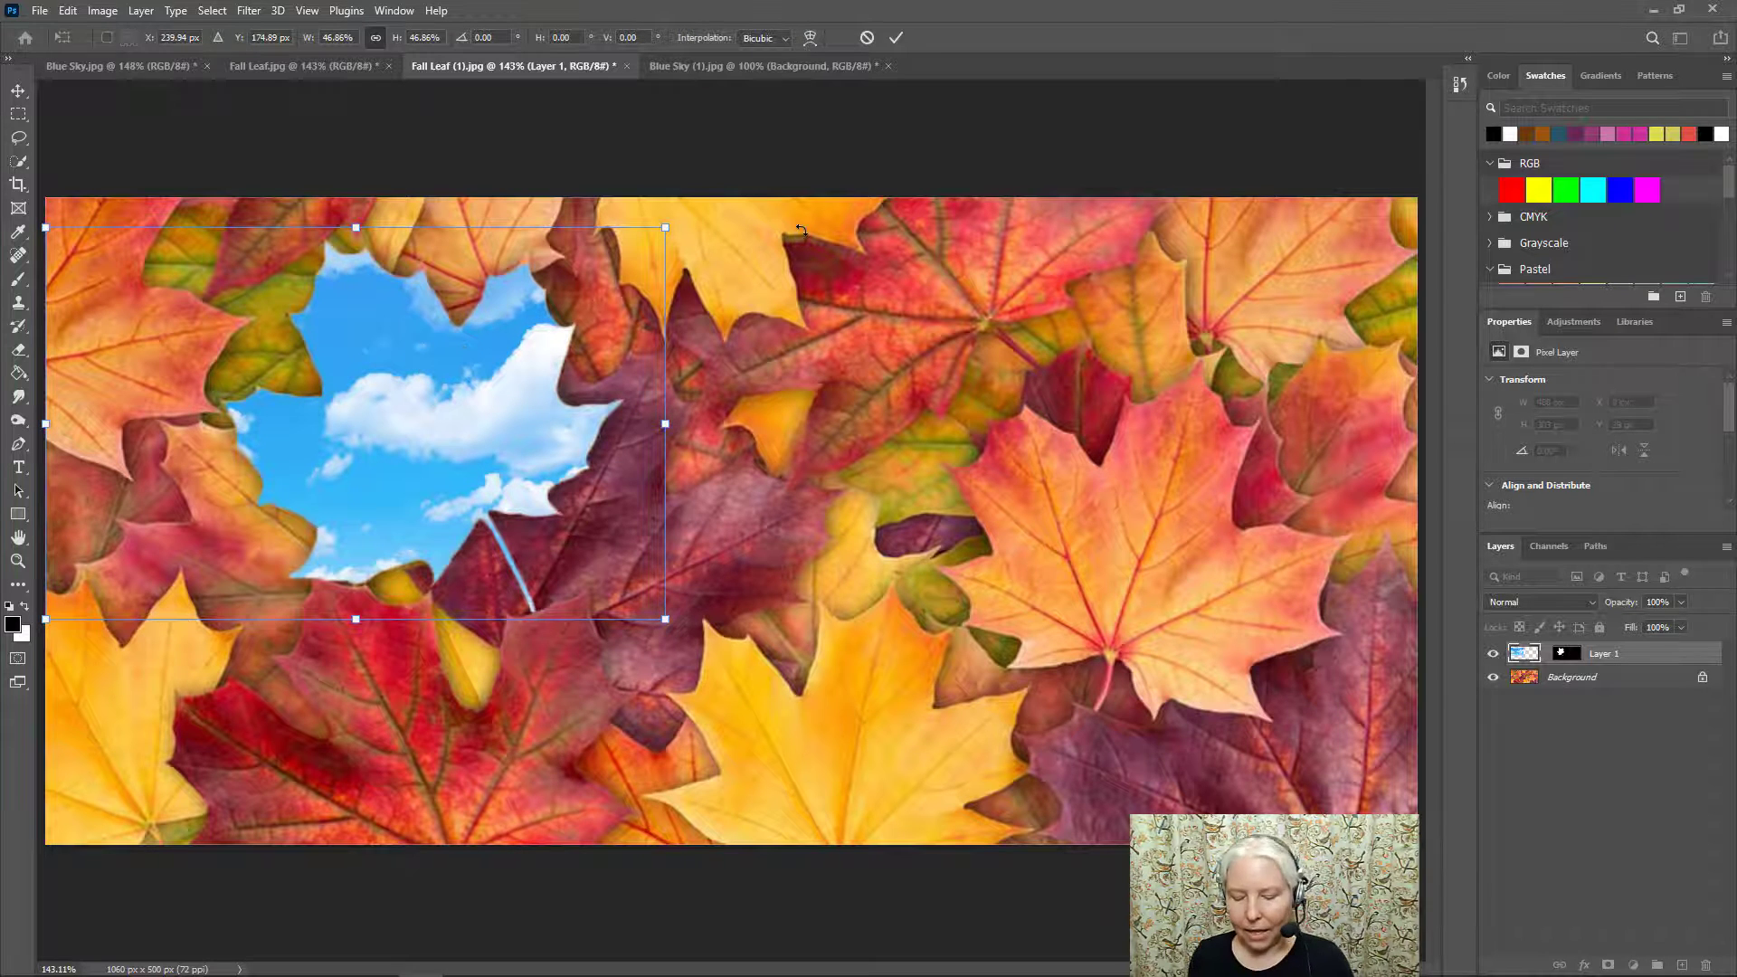
pyautogui.press('Return')
pyautogui.click(1016, 148)
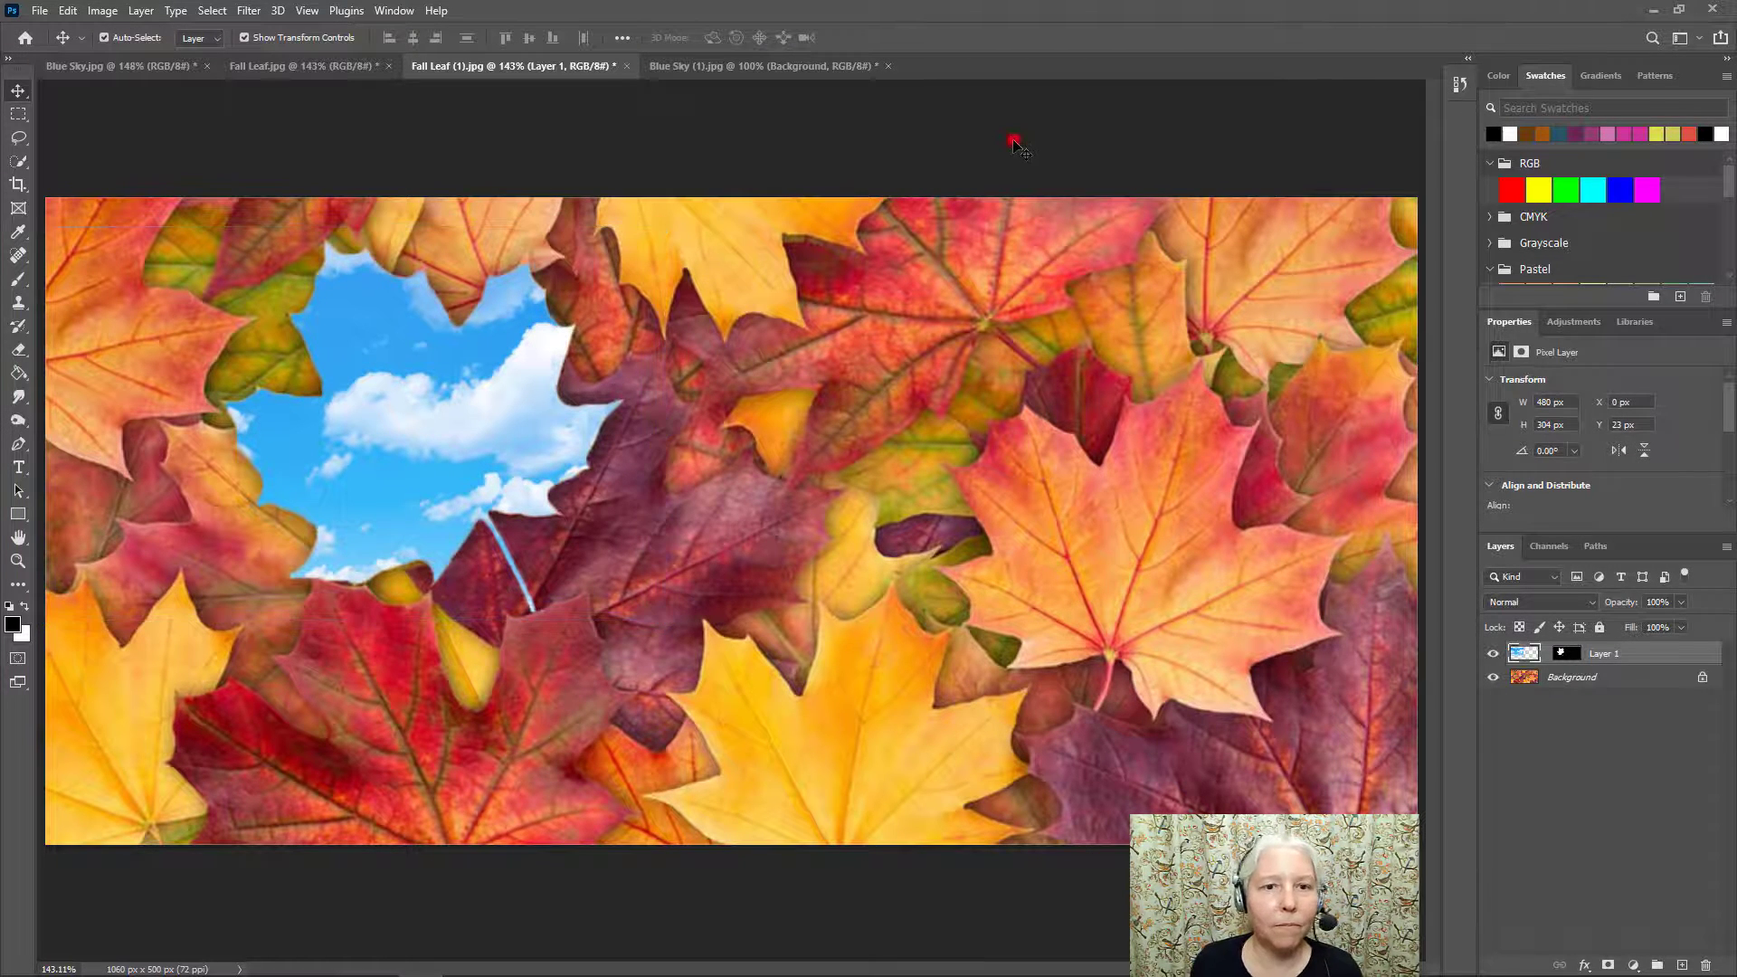